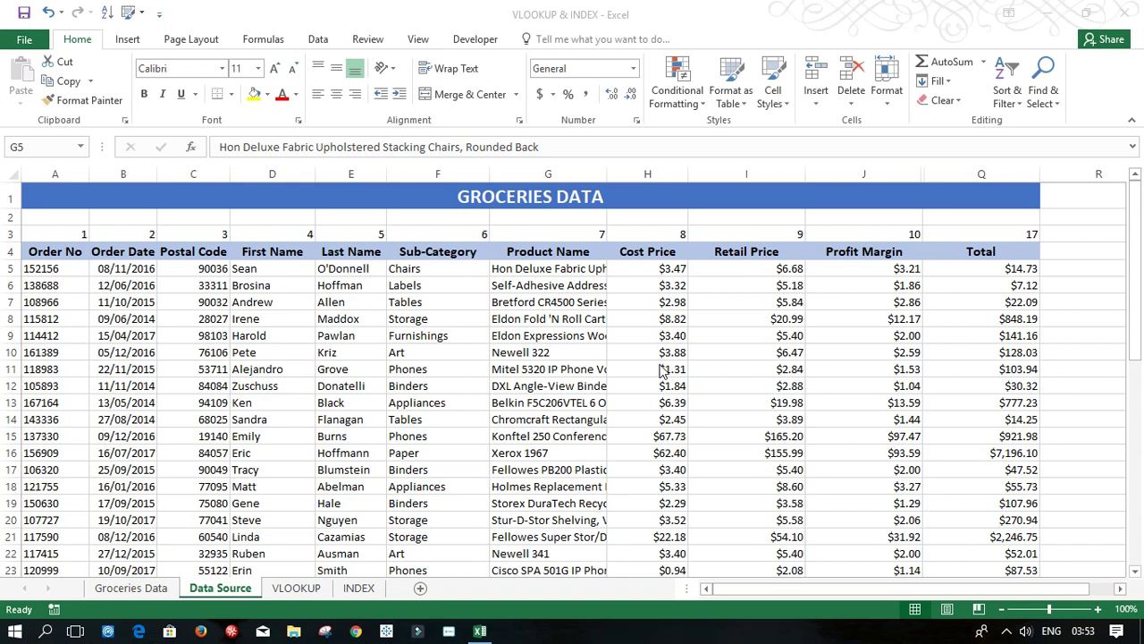
Look through the Data Source, VLOOKUP and INDEX sheets to compare the source table with the empty lookup tables.
{"action": "left_click", "coordinate": [504, 401]}
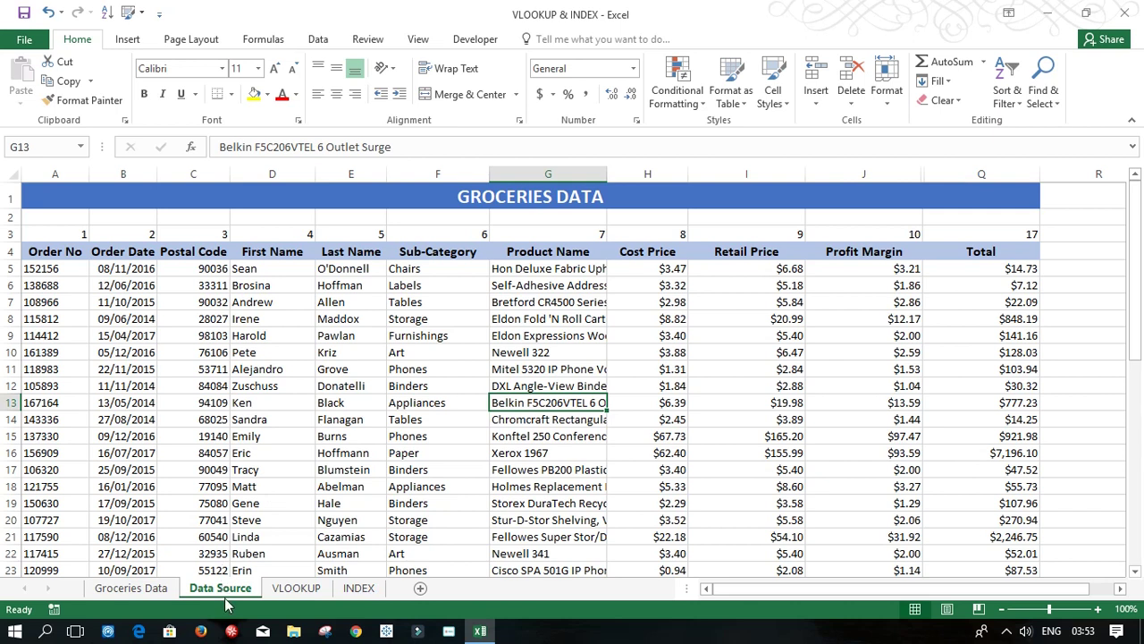
{"action": "left_click", "coordinate": [297, 593]}
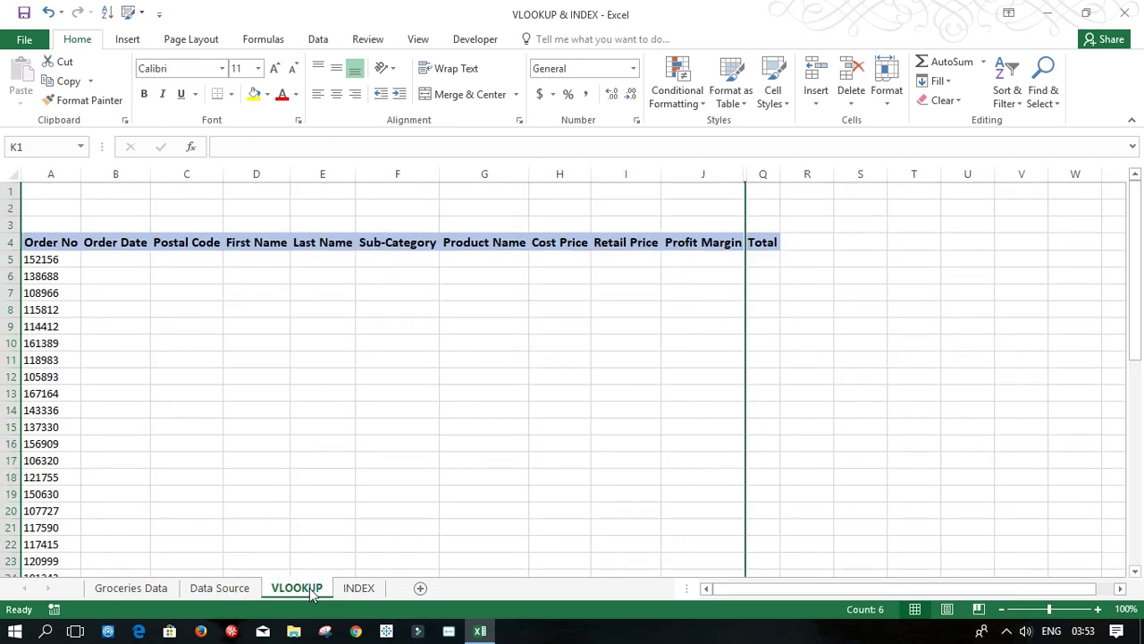
{"action": "left_click", "coordinate": [360, 590]}
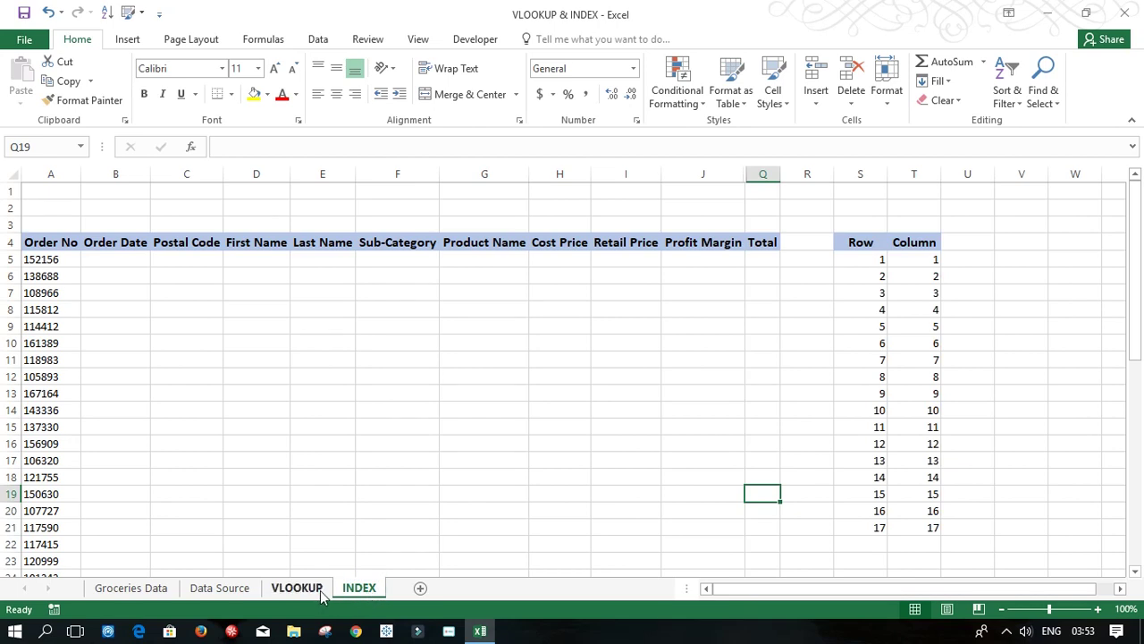
{"action": "left_click", "coordinate": [320, 592]}
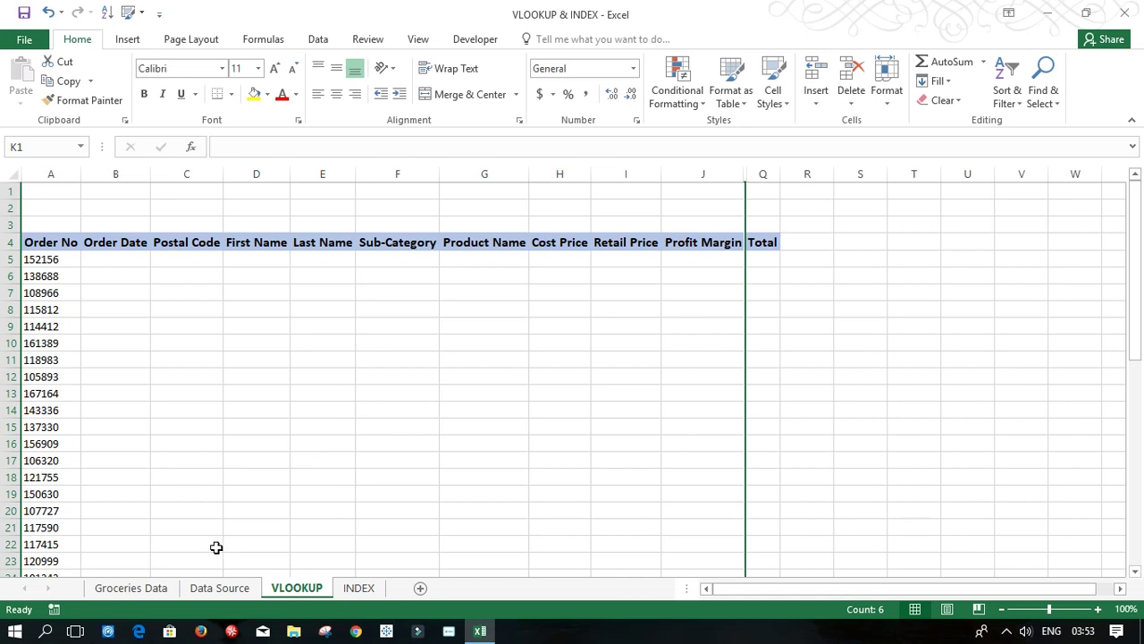
{"action": "left_click", "coordinate": [221, 588]}
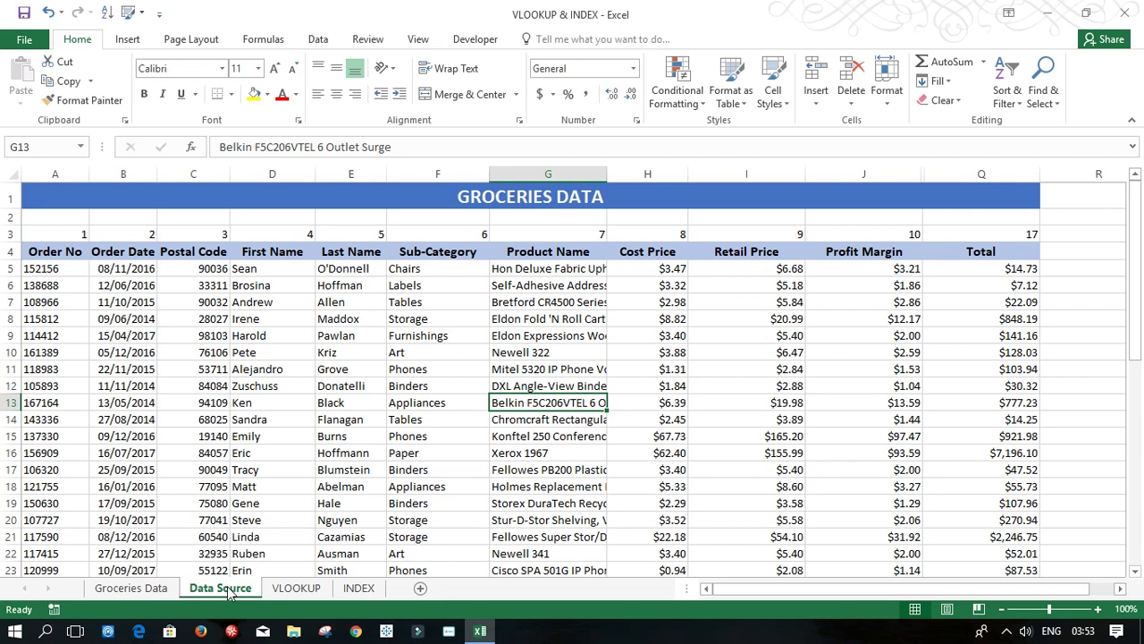
{"action": "left_click", "coordinate": [416, 418]}
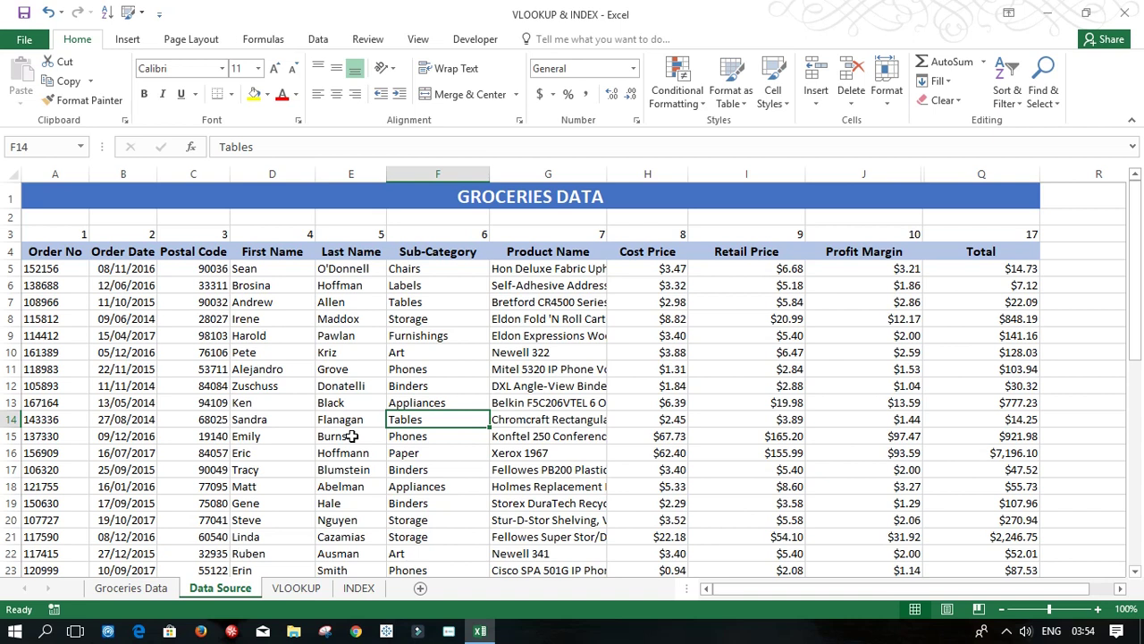
Name the Data Source records in A5:Q49, without the headers, as data_range1.
{"action": "left_click", "coordinate": [56, 268]}
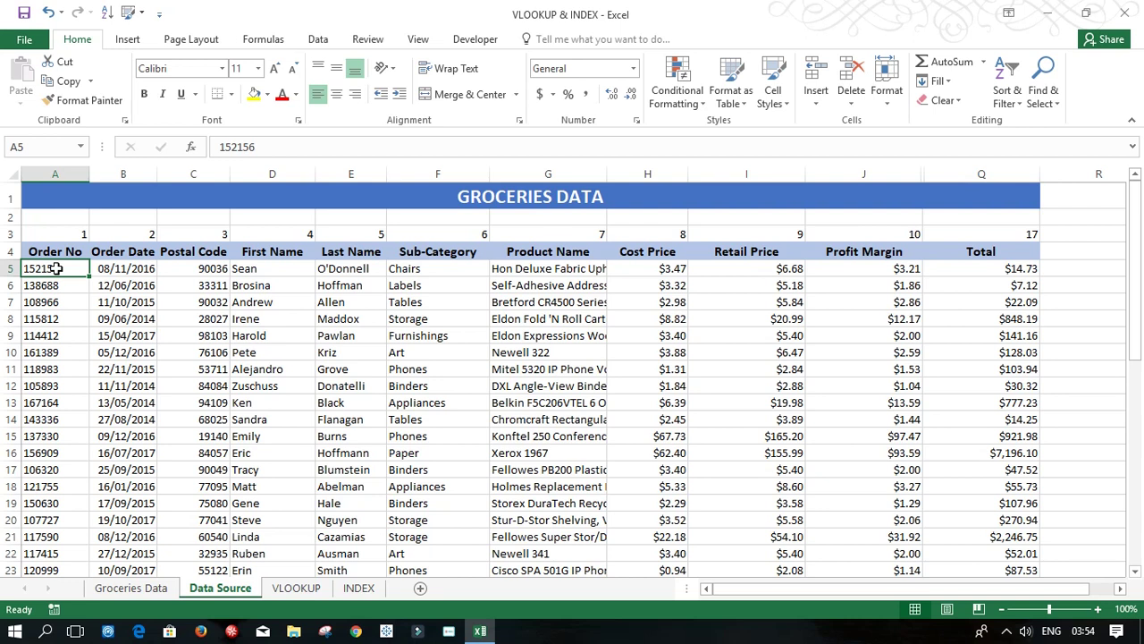
{"action": "key", "text": "ctrl+shift+Right"}
{"action": "key", "text": "ctrl+shift+Down"}
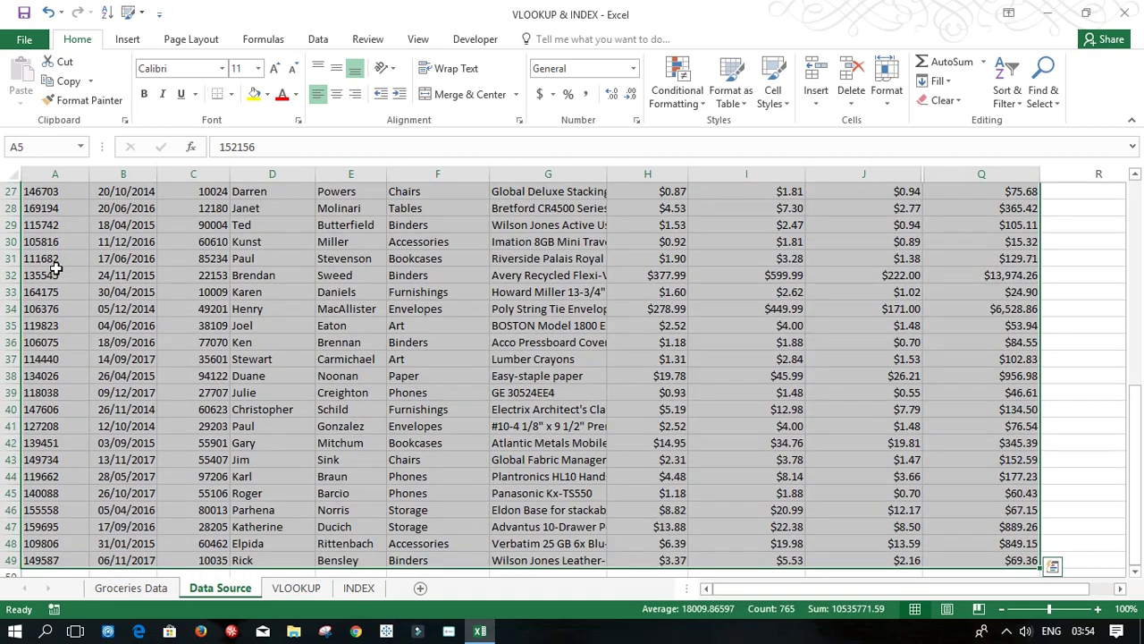
{"action": "left_click_drag", "start_coordinate": [1136, 486], "coordinate": [1136, 267]}
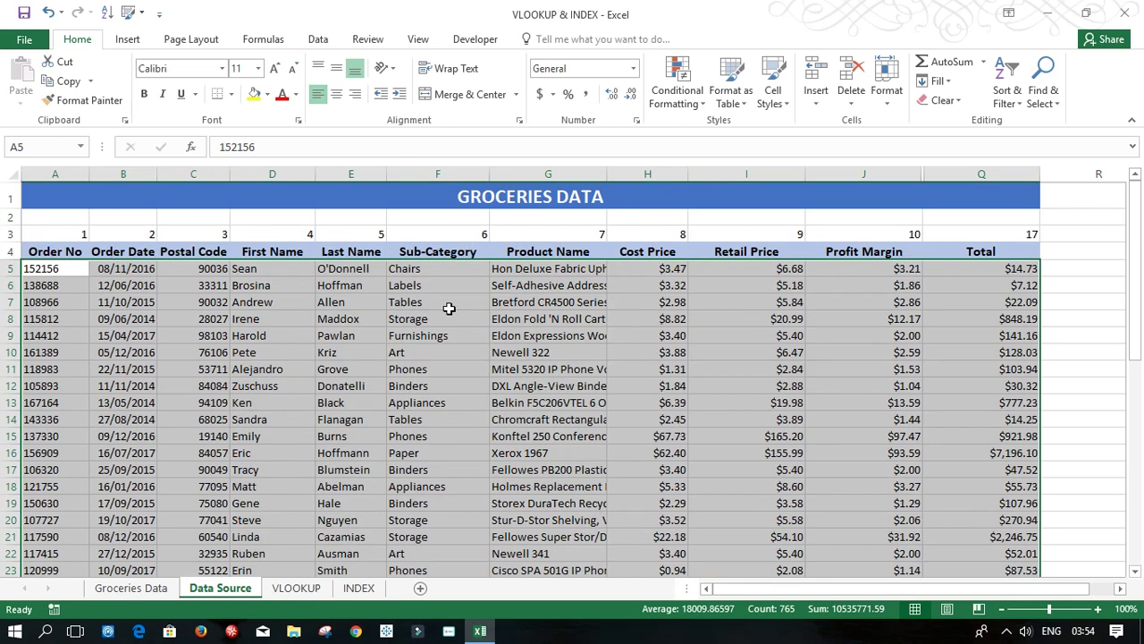
{"action": "left_click", "coordinate": [52, 148]}
{"action": "type", "text": "data_range"}
{"action": "key", "text": "Return"}
{"action": "left_click", "coordinate": [240, 386]}
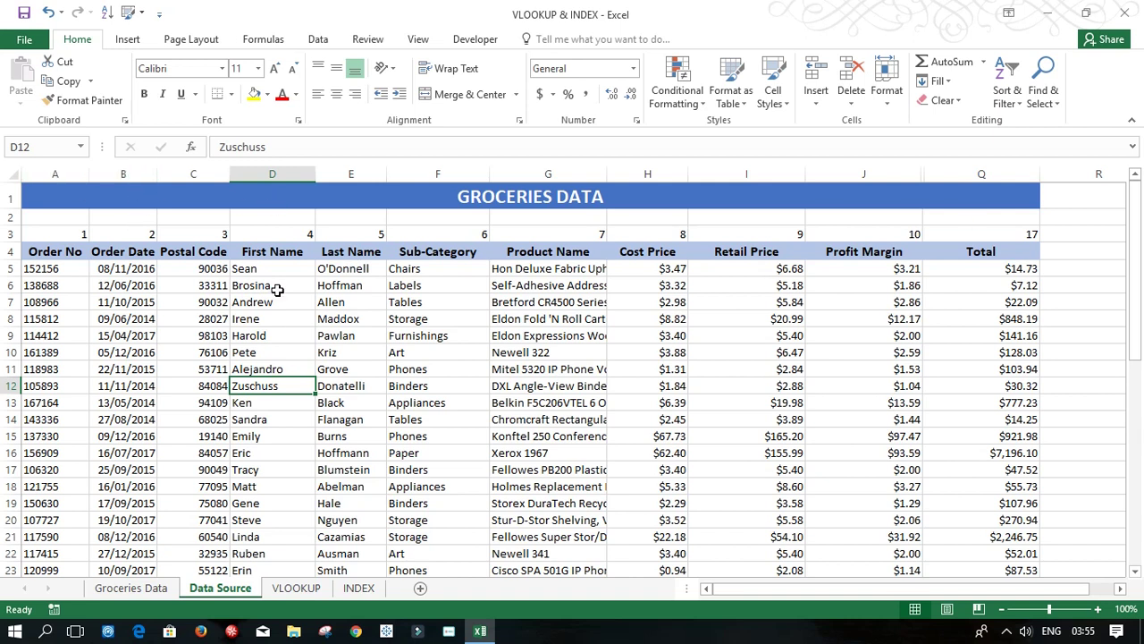
Define the name num with workbook scope for the column numbers in A3:Q3 of the Data Source sheet.
{"action": "left_click", "coordinate": [55, 234]}
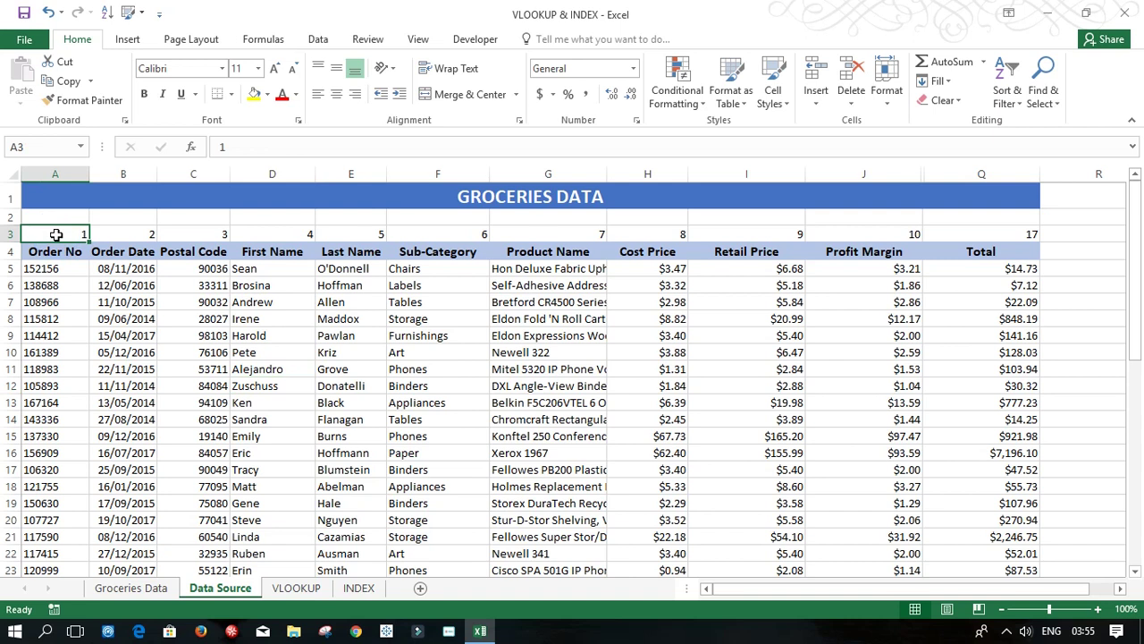
{"action": "key", "text": "ctrl+shift+Right"}
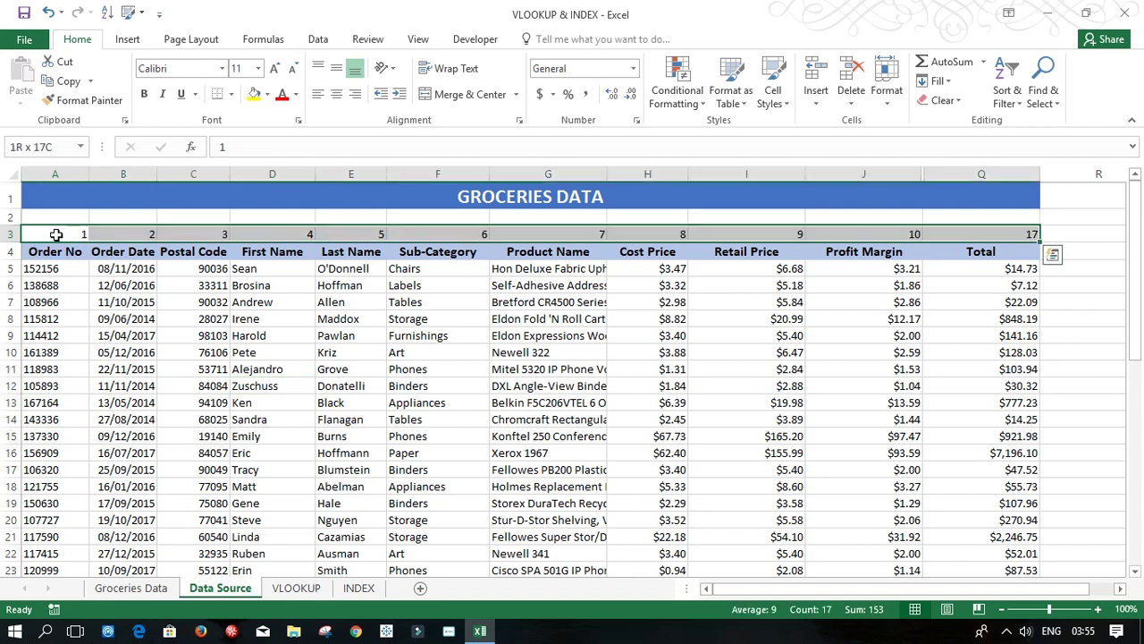
{"action": "left_click", "coordinate": [263, 40]}
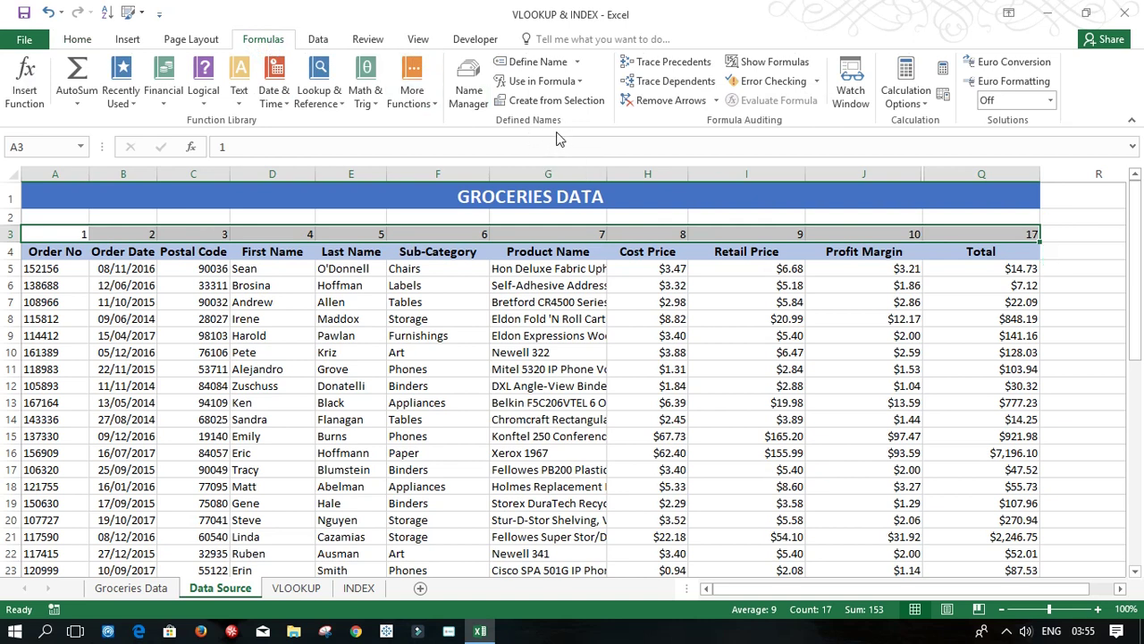
{"action": "left_click", "coordinate": [552, 64]}
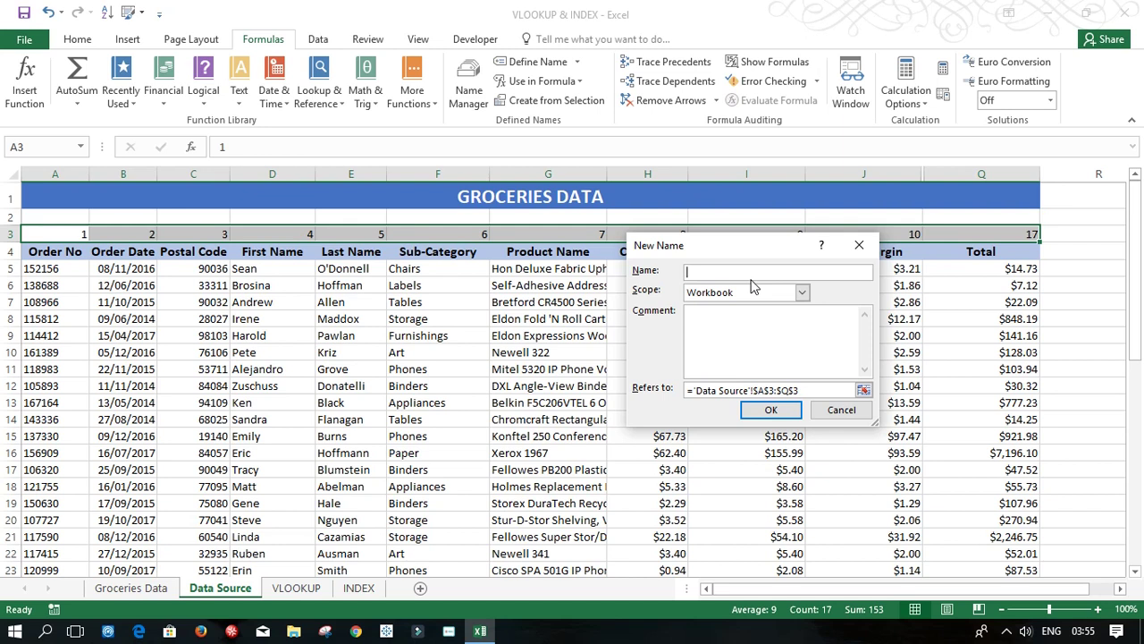
{"action": "type", "text": "num"}
{"action": "left_click", "coordinate": [771, 409]}
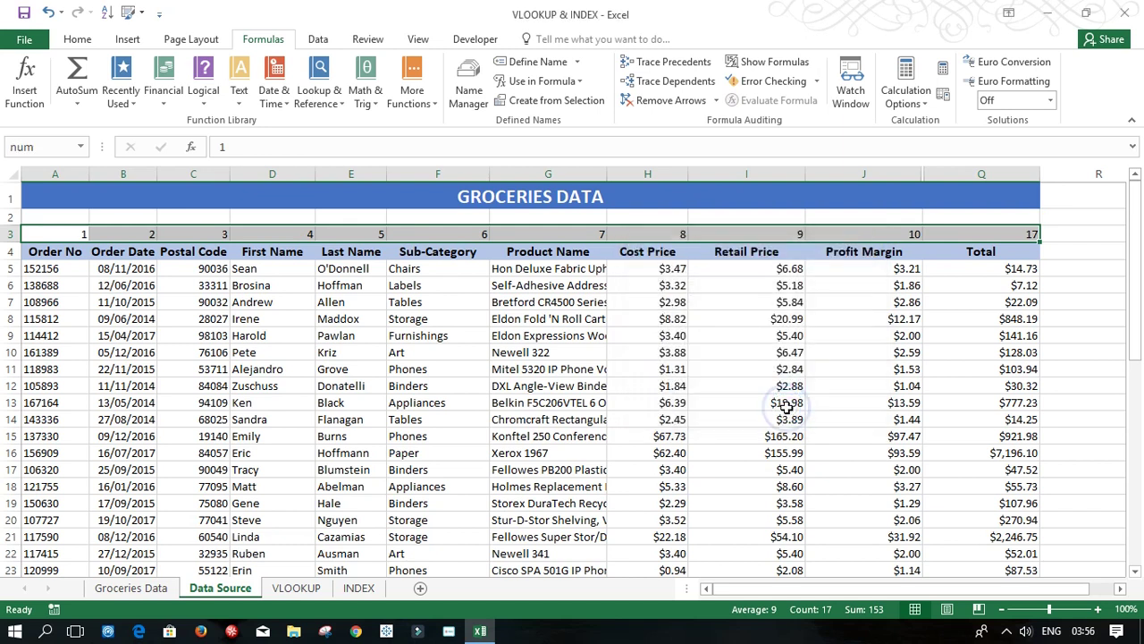
{"action": "left_click", "coordinate": [589, 348]}
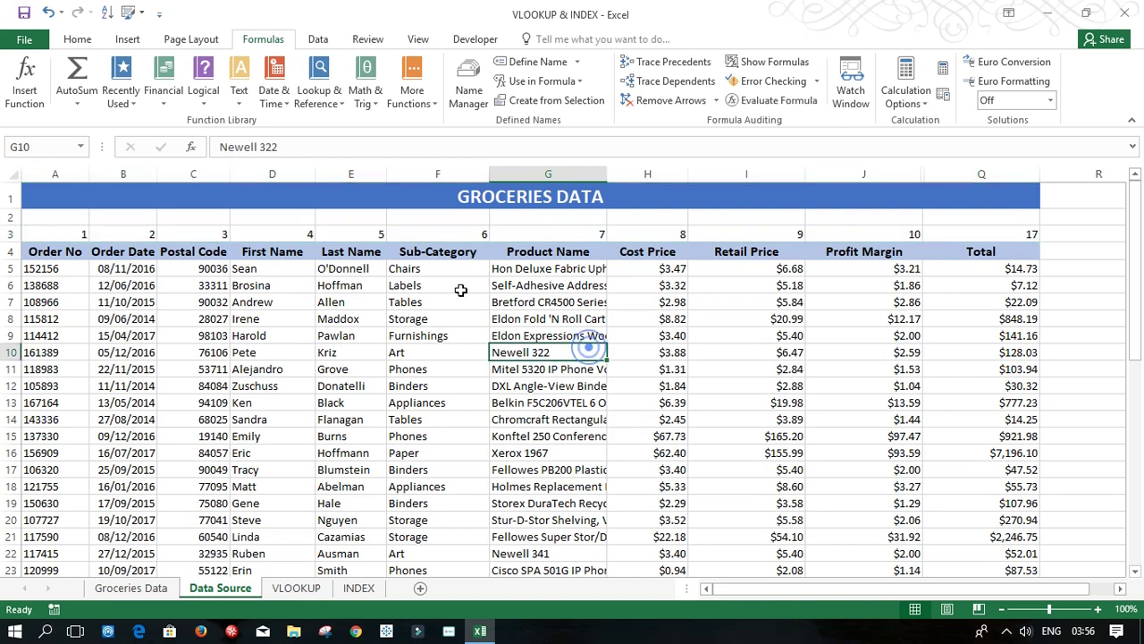
Check which cells the named ranges data_range1 and num cover.
{"action": "left_click", "coordinate": [79, 147]}
{"action": "left_click", "coordinate": [75, 158]}
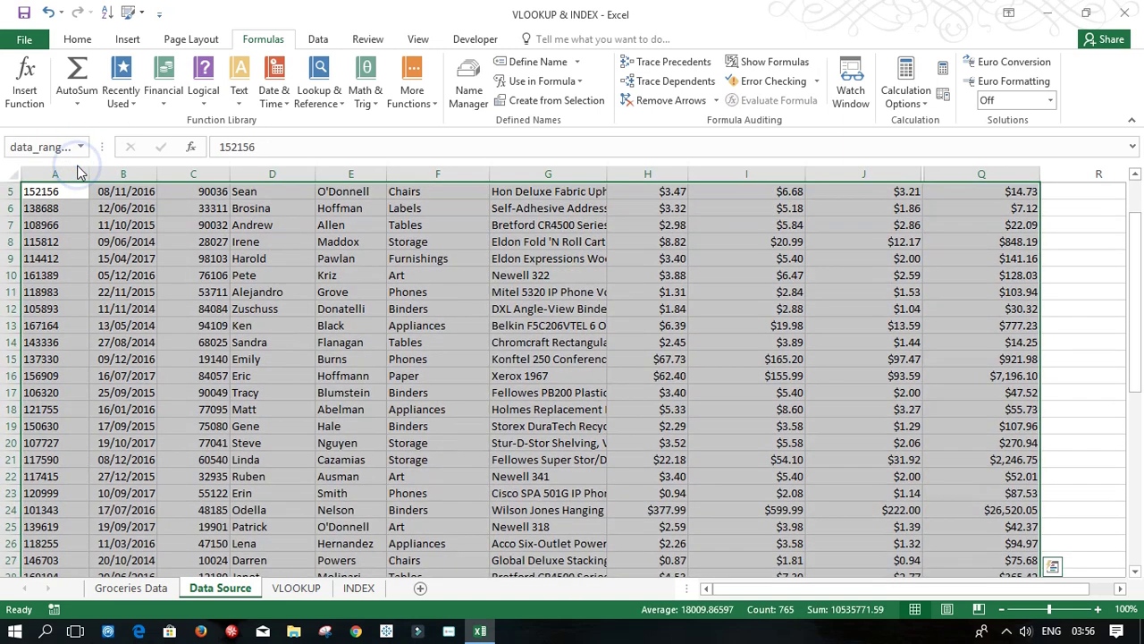
{"action": "left_click", "coordinate": [79, 146]}
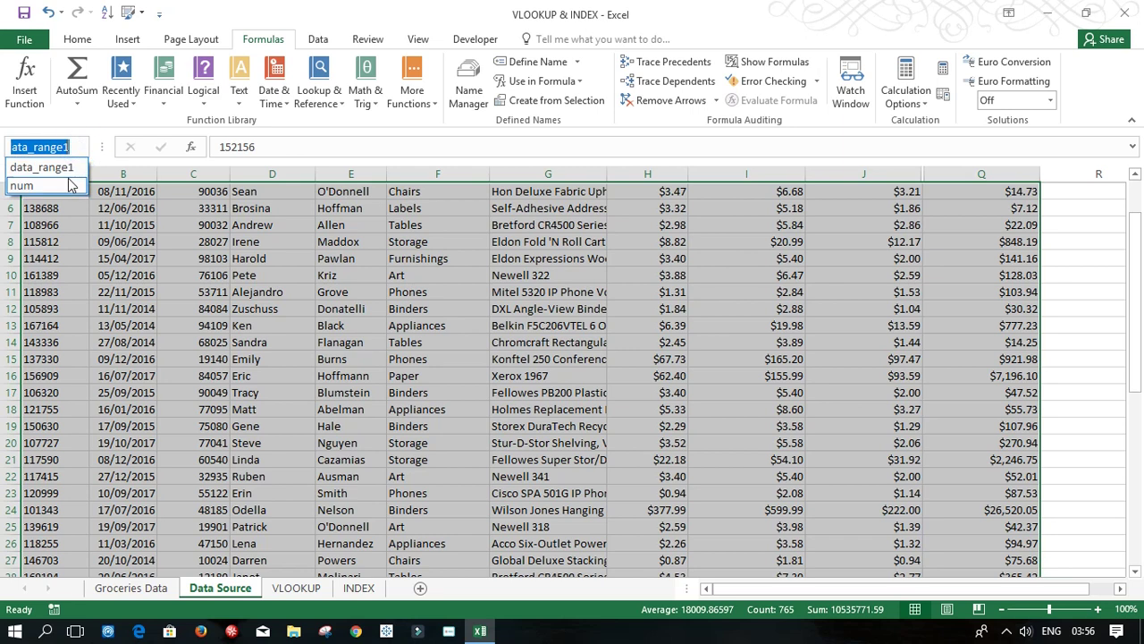
{"action": "left_click", "coordinate": [67, 174]}
{"action": "left_click", "coordinate": [424, 345]}
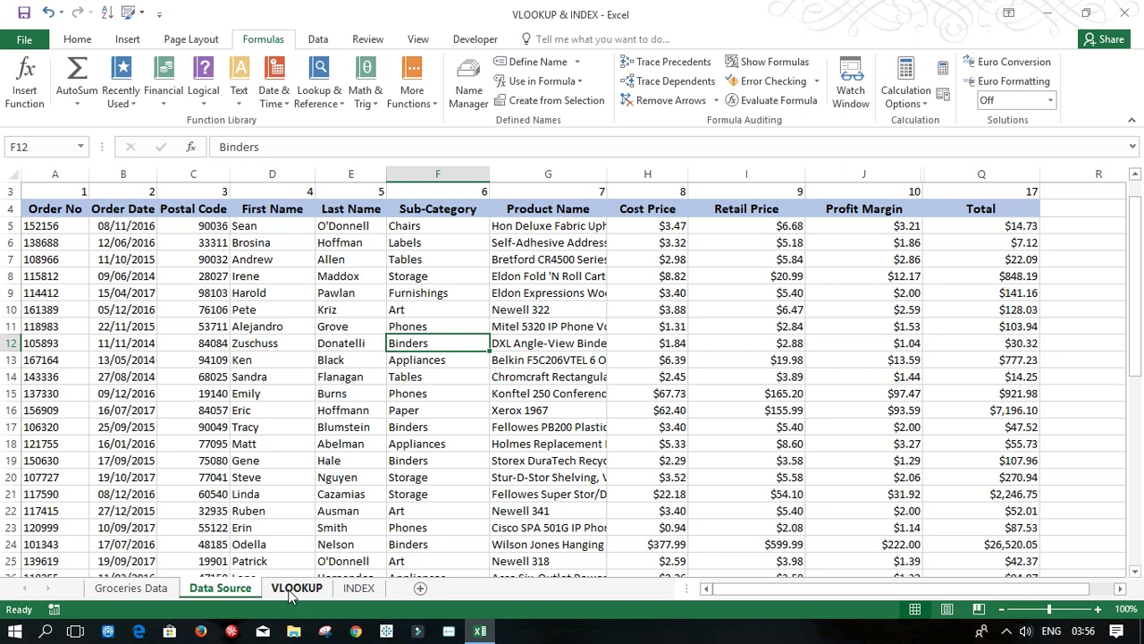
Begin a VLOOKUP formula in B5 of the VLOOKUP sheet with the column-locked reference $A5 as its lookup value.
{"action": "left_click", "coordinate": [295, 588]}
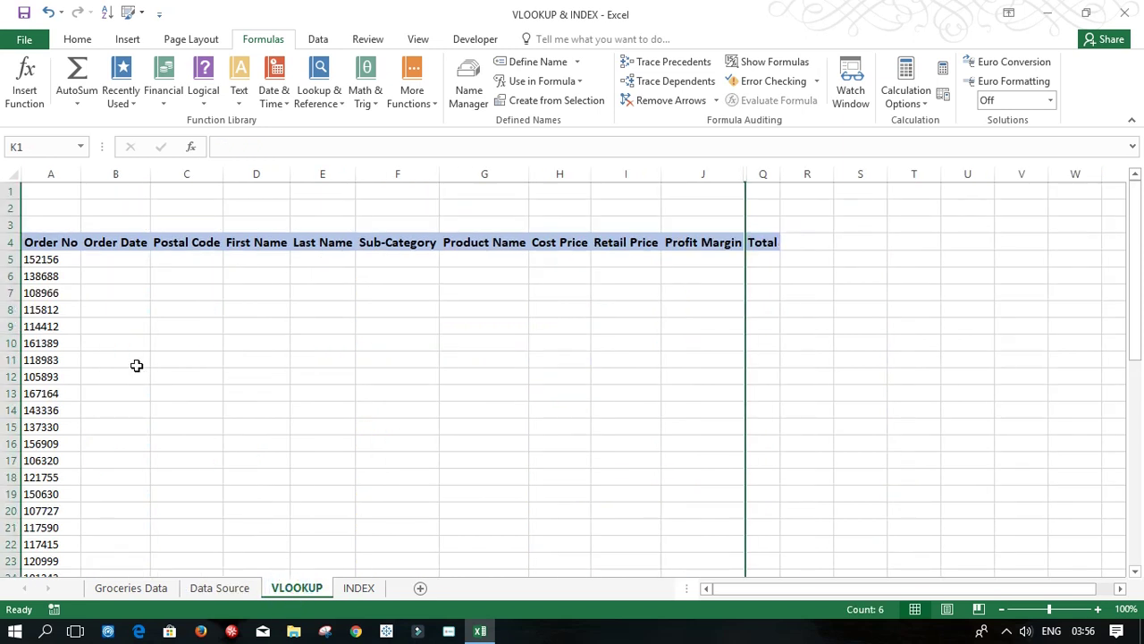
{"action": "left_click", "coordinate": [126, 260]}
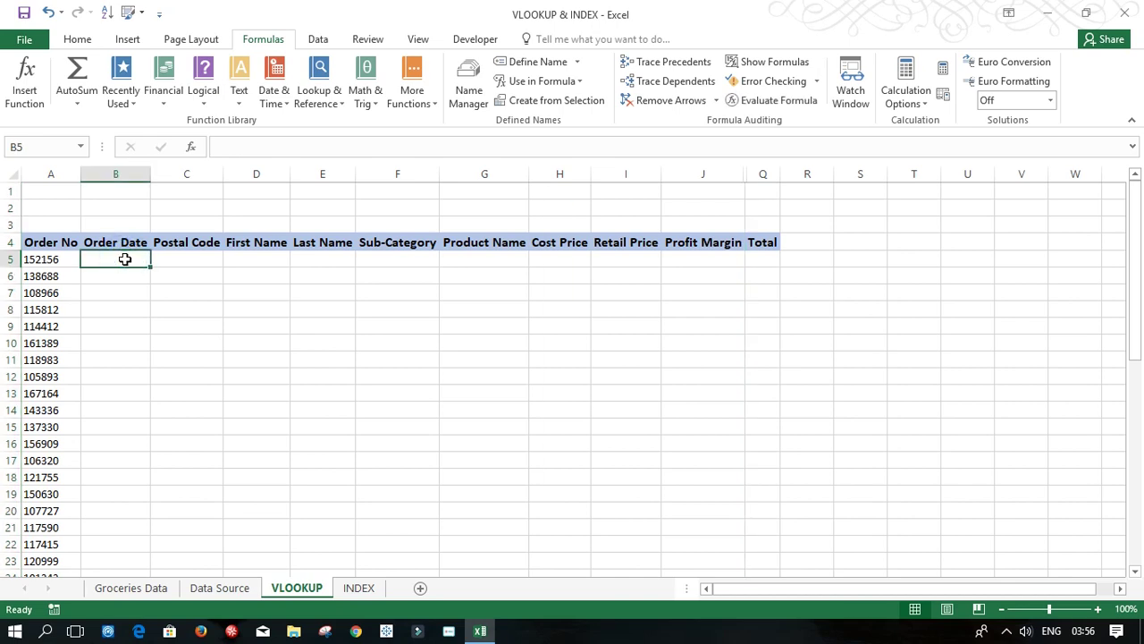
{"action": "type", "text": "=vlo"}
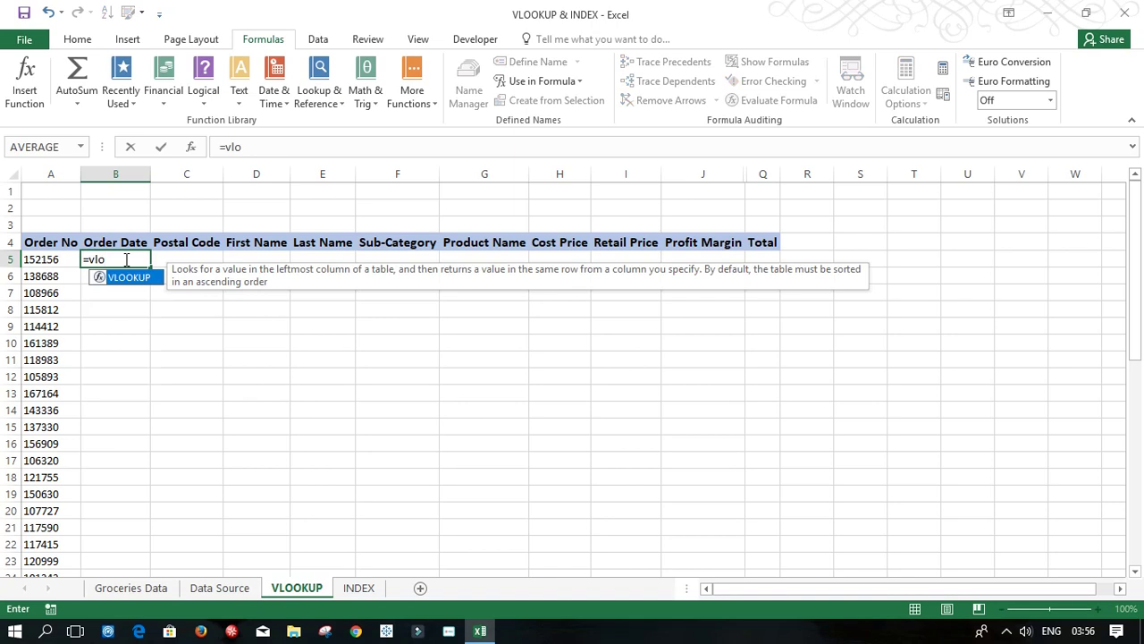
{"action": "key", "text": "Tab"}
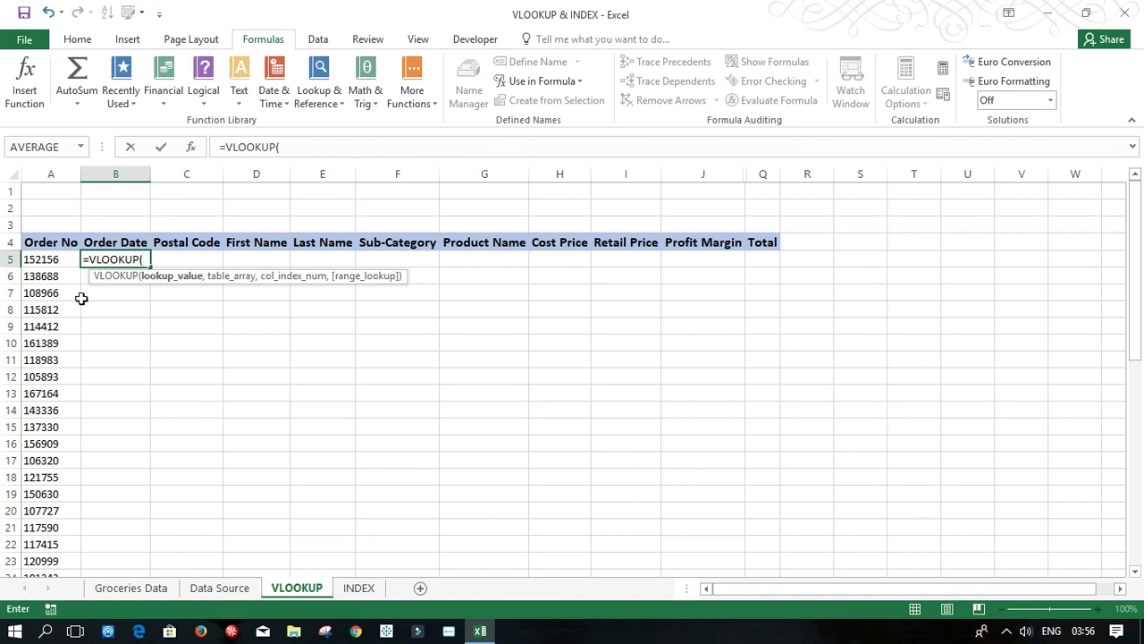
{"action": "left_click", "coordinate": [55, 259]}
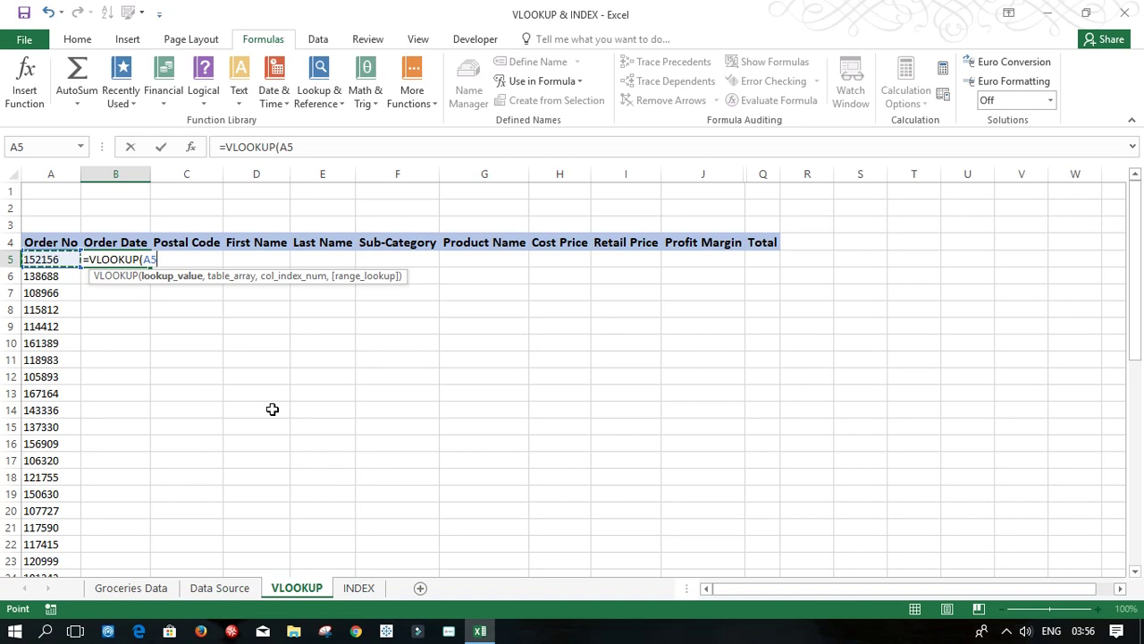
{"action": "key", "text": "F4"}
{"action": "key", "text": "F4"}
{"action": "key", "text": "F4"}
{"action": "type", "text": ","}
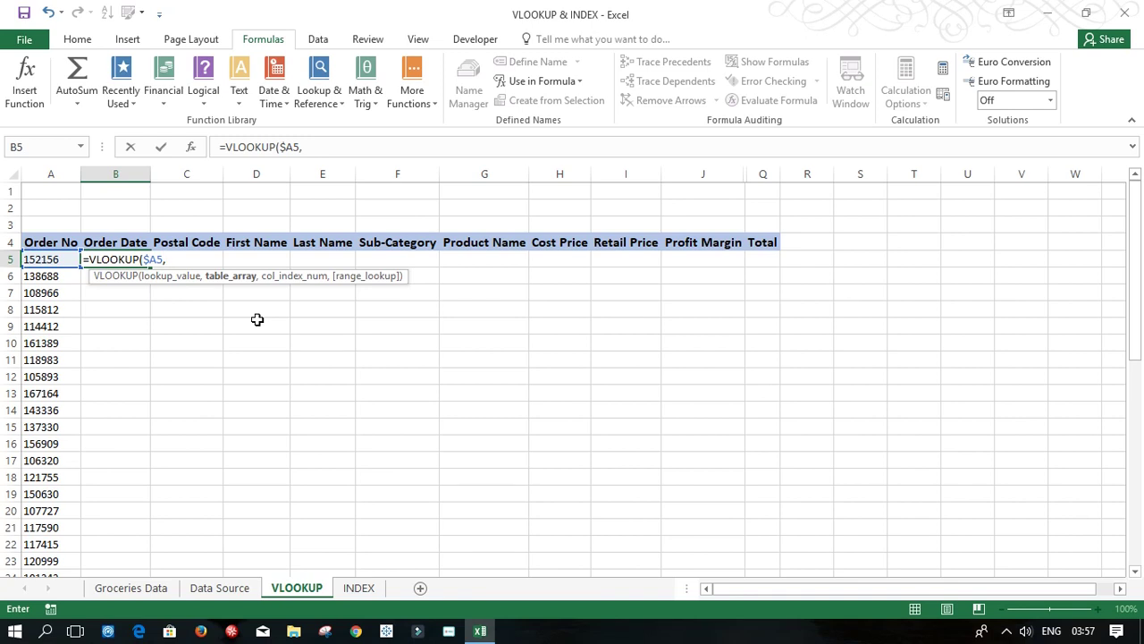
Complete the B5 formula with data_range1 as table array, num as column index and FALSE for an exact match.
{"action": "type", "text": "da"}
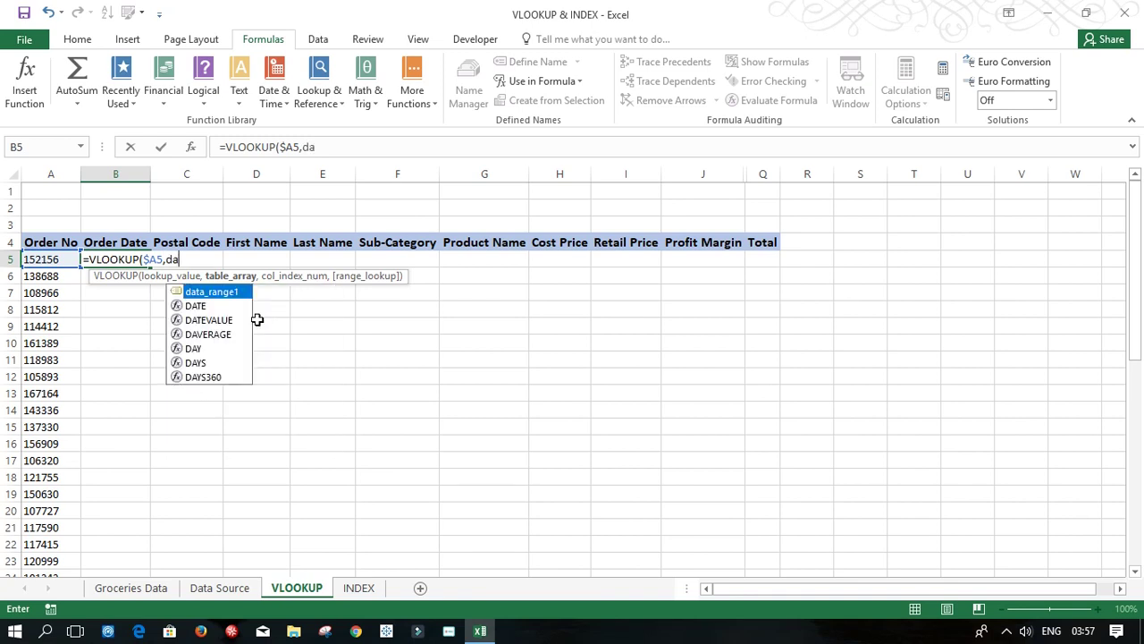
{"action": "key", "text": "Tab"}
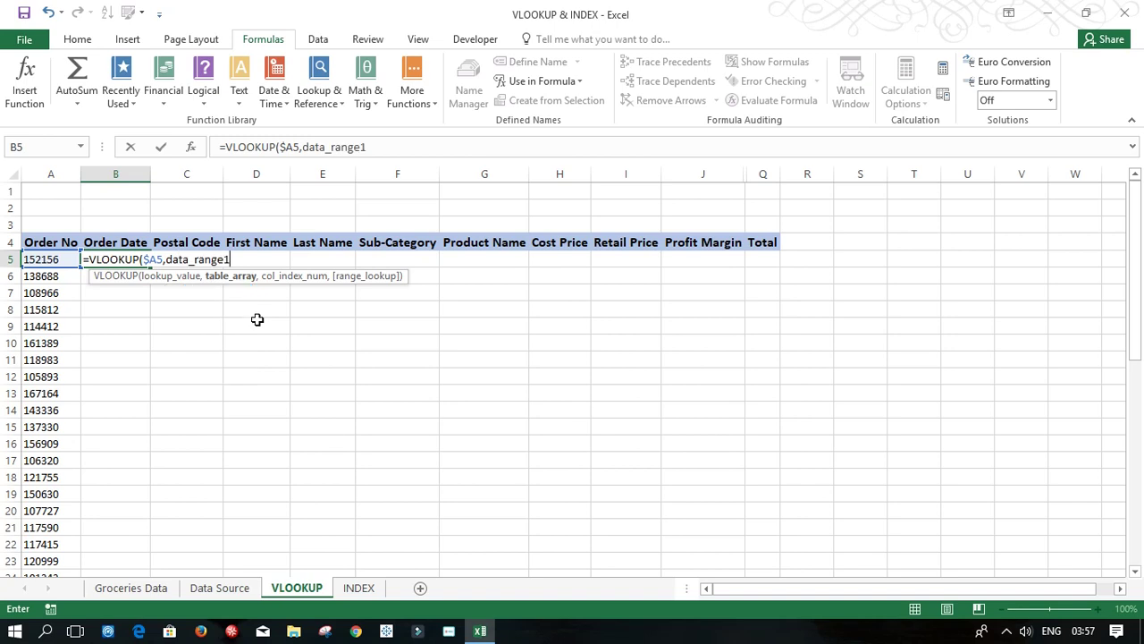
{"action": "type", "text": ","}
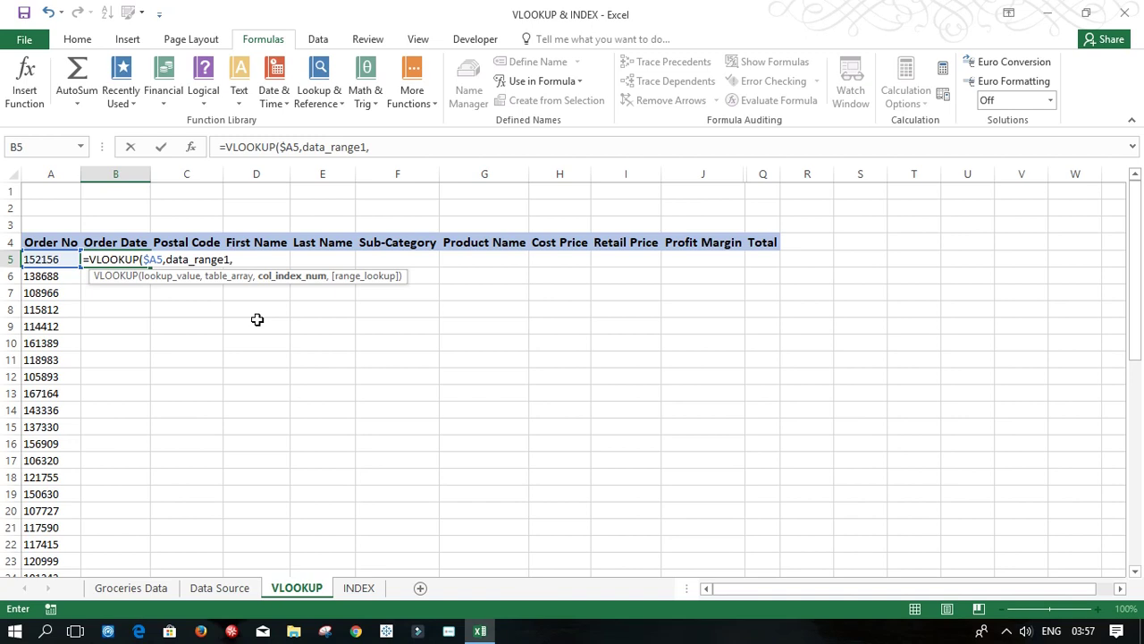
{"action": "type", "text": "num"}
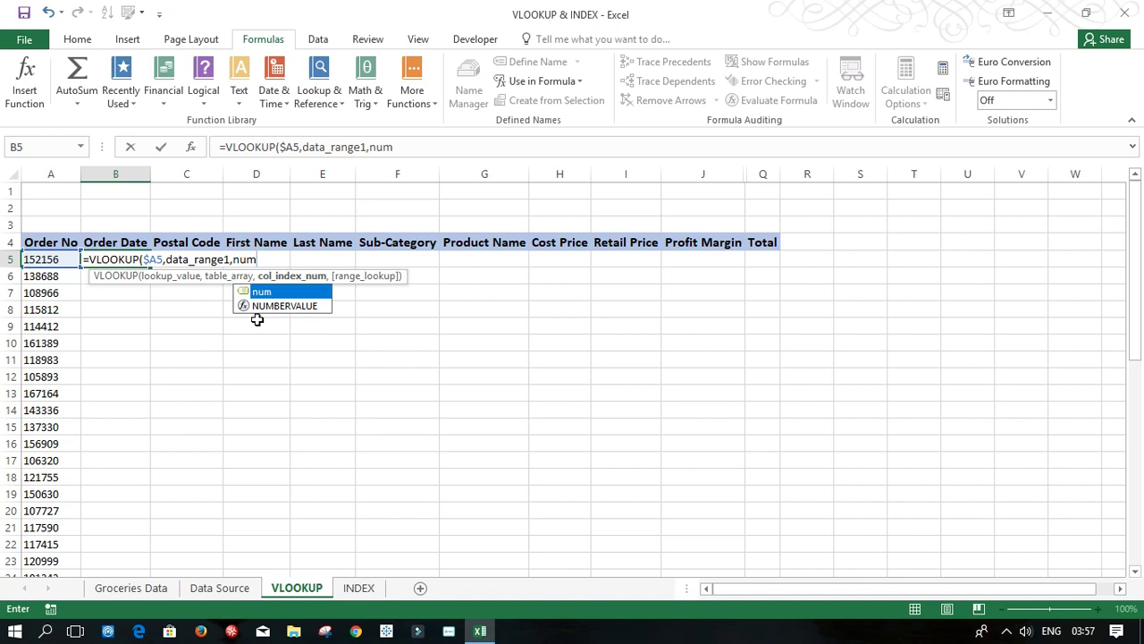
{"action": "key", "text": "Tab"}
{"action": "type", "text": ","}
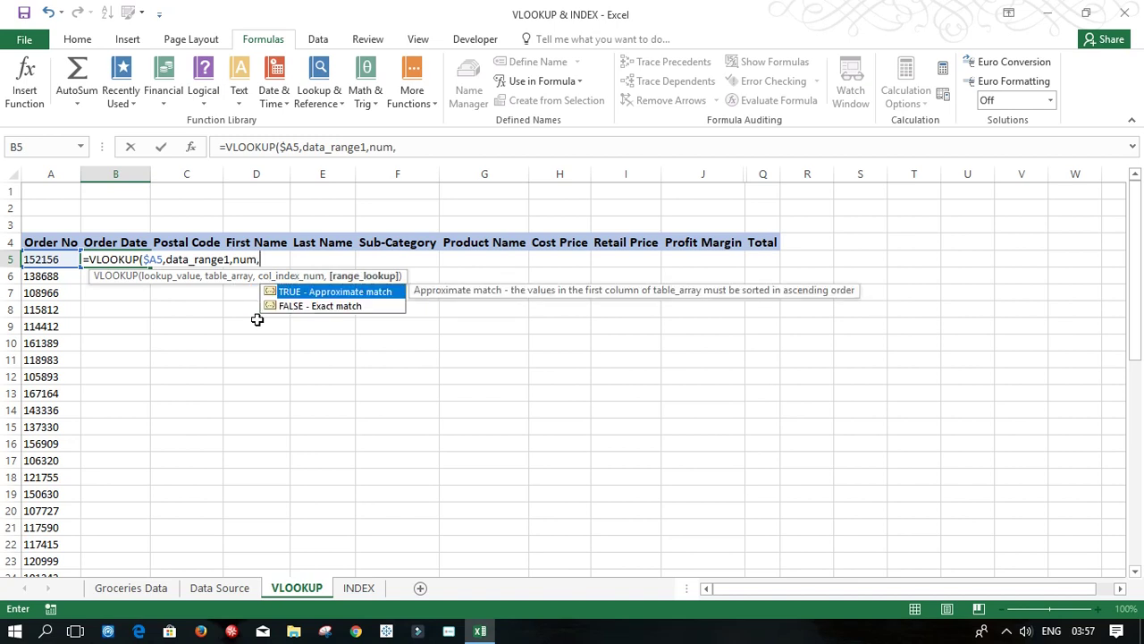
{"action": "key", "text": "Down"}
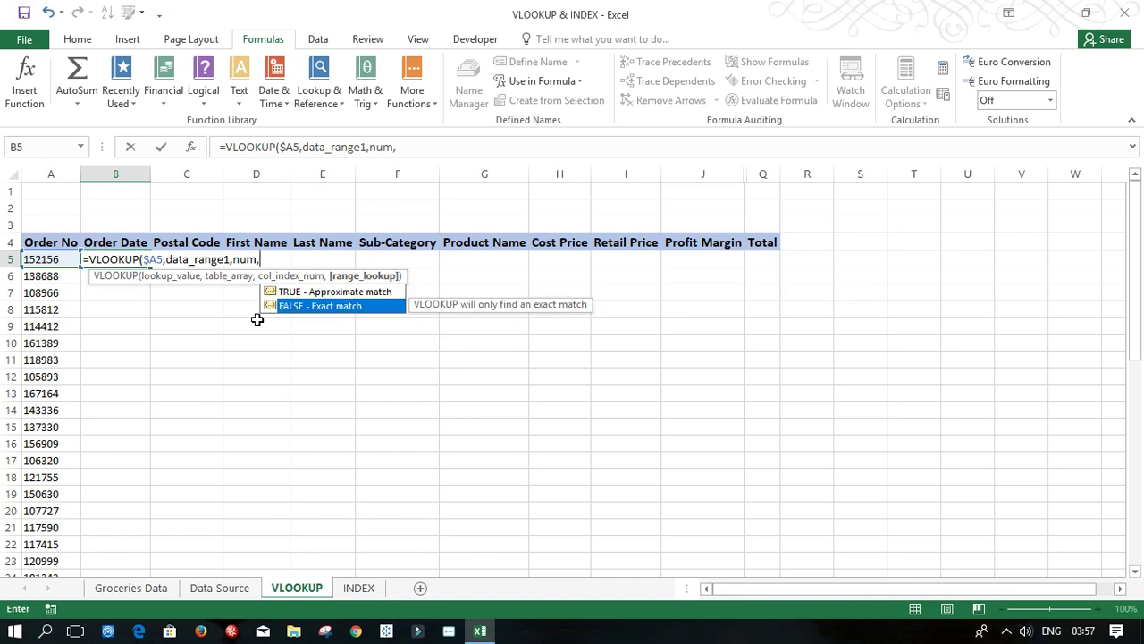
{"action": "key", "text": "Tab"}
{"action": "type", "text": ")"}
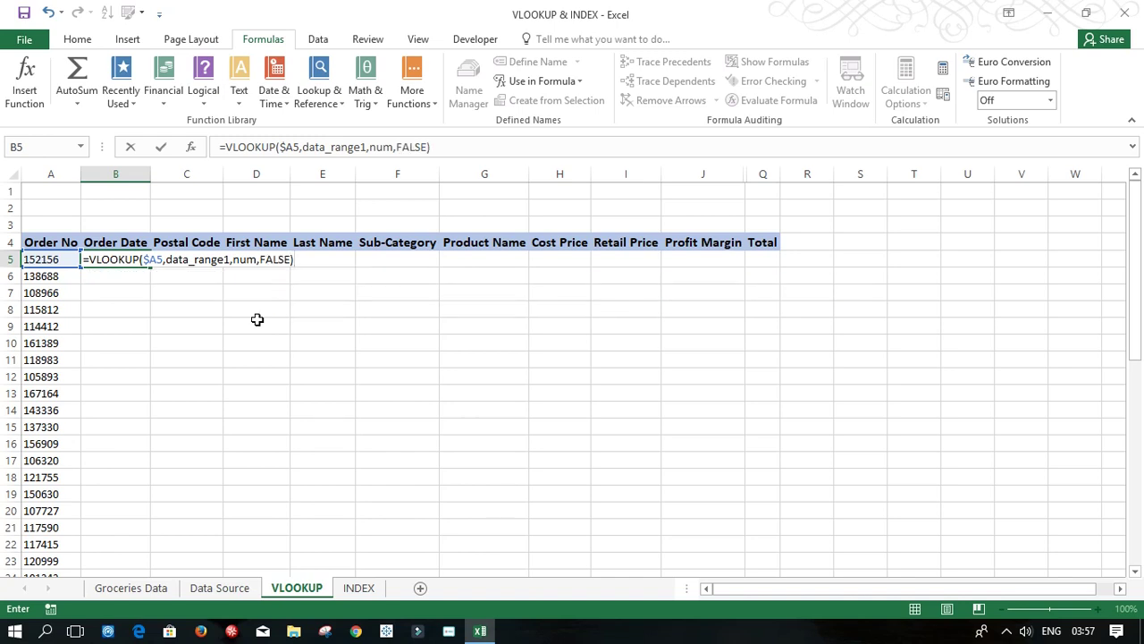
{"action": "key", "text": "Return"}
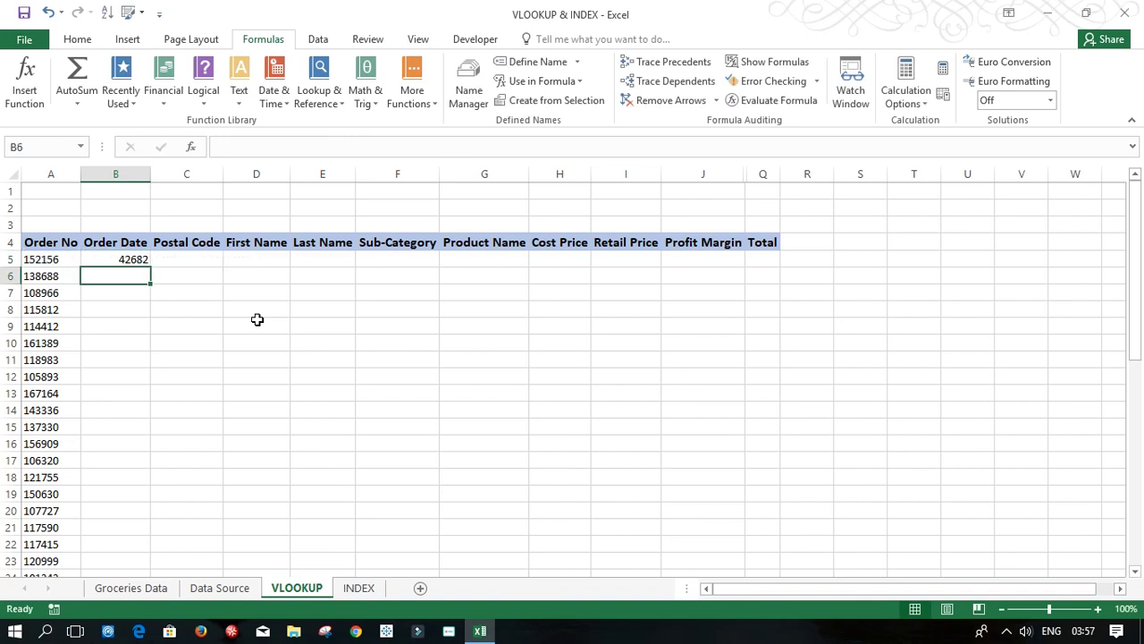
Copy the VLOOKUP formula from B5 across to the Total column and down to the last order row, row 49.
{"action": "left_click", "coordinate": [135, 260]}
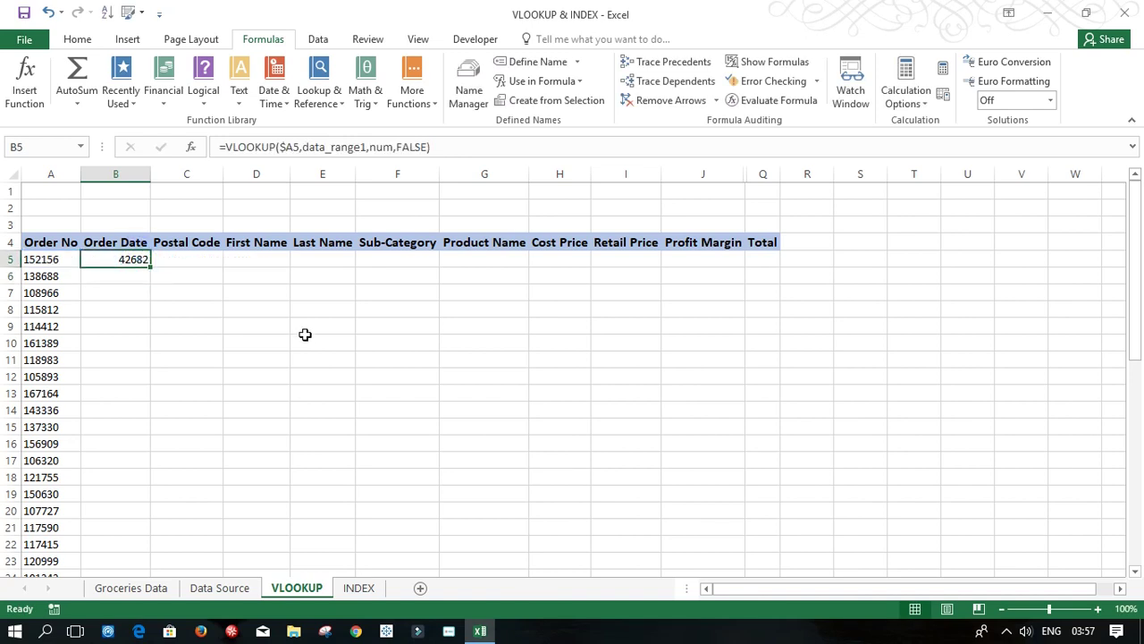
{"action": "left_click", "coordinate": [222, 588]}
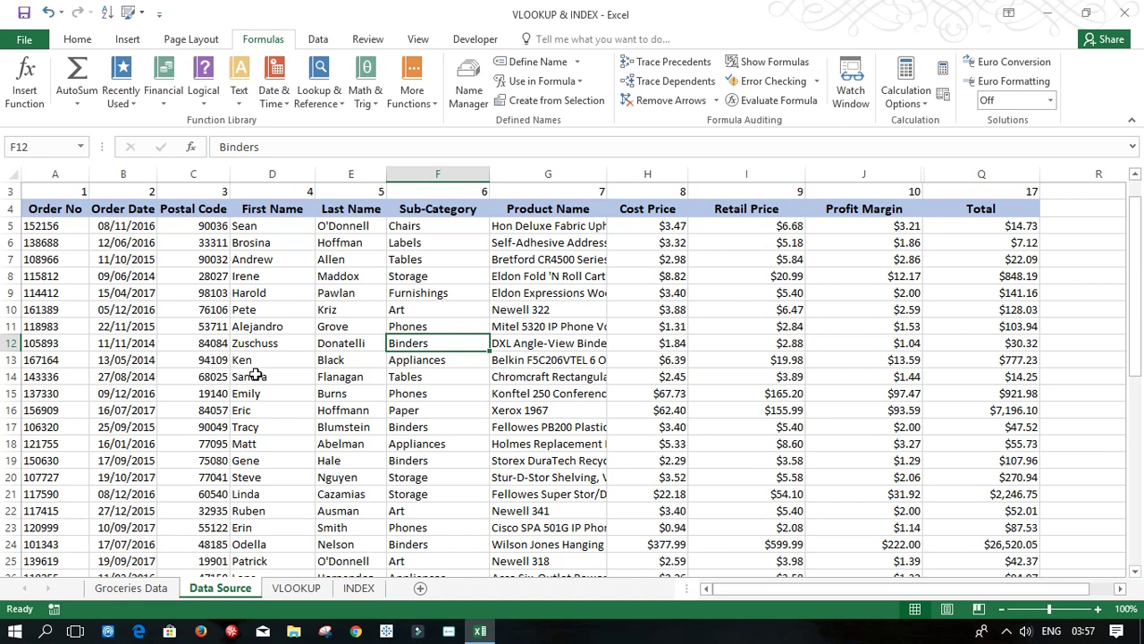
{"action": "left_click", "coordinate": [296, 589]}
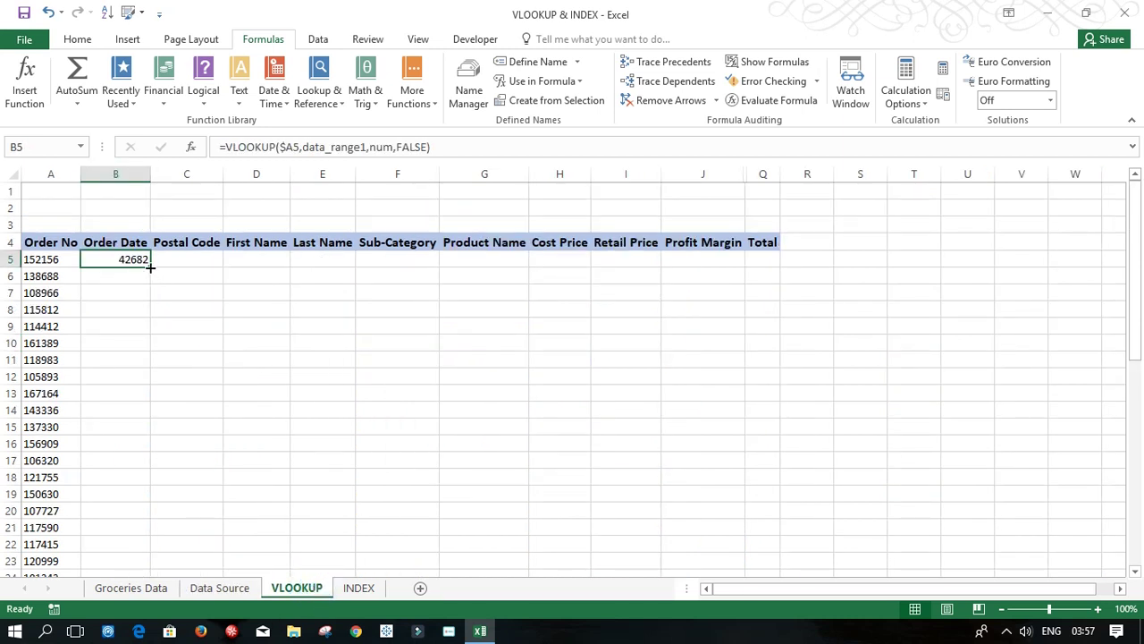
{"action": "left_click_drag", "start_coordinate": [150, 267], "coordinate": [772, 256]}
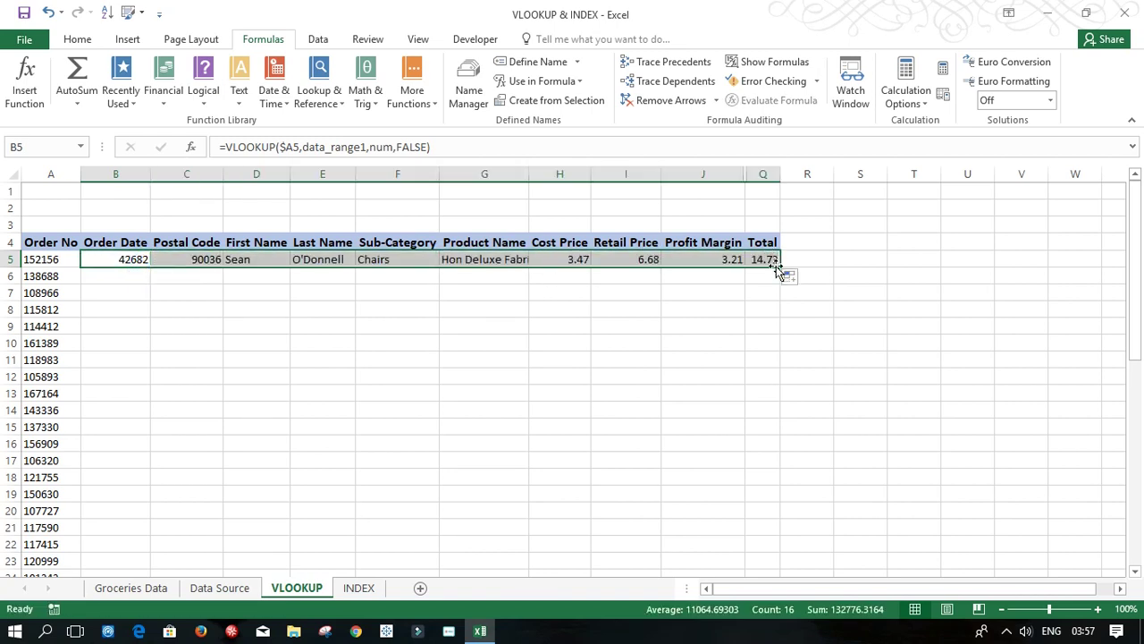
{"action": "double_click", "coordinate": [781, 267]}
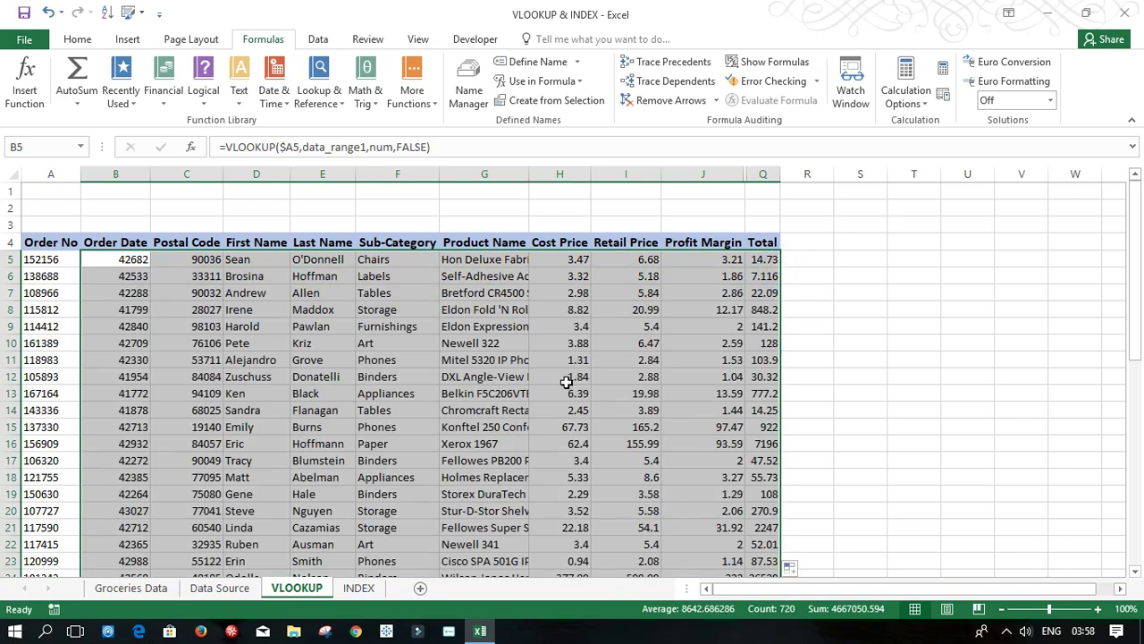
Format the Order Date values in B5:B49 of the VLOOKUP sheet as Short Date.
{"action": "left_click", "coordinate": [128, 261]}
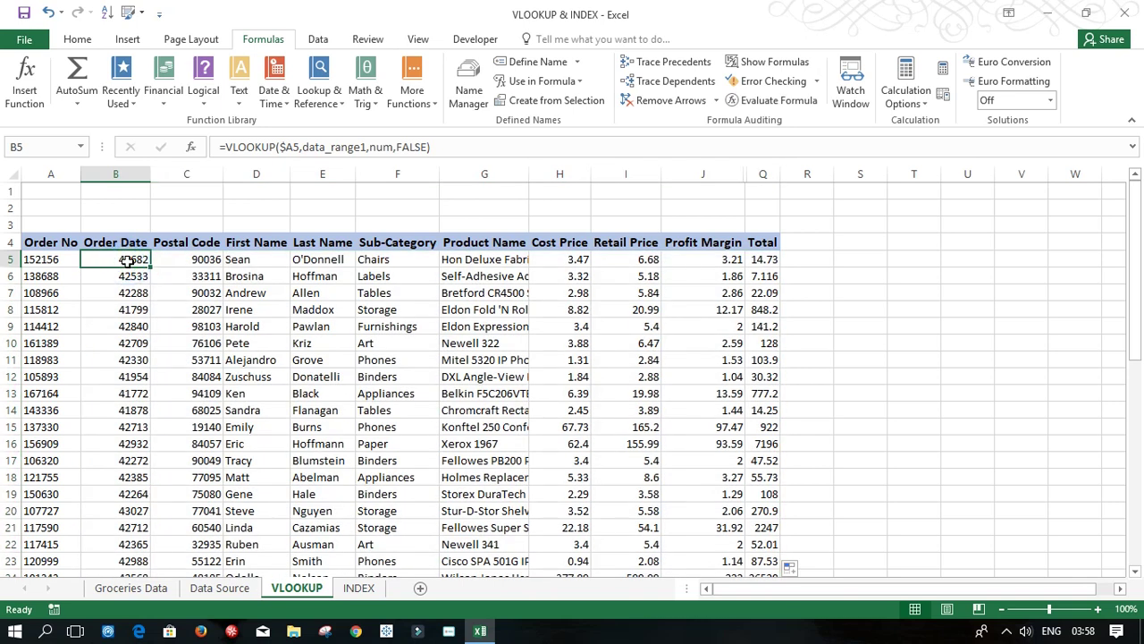
{"action": "key", "text": "ctrl+shift+Down"}
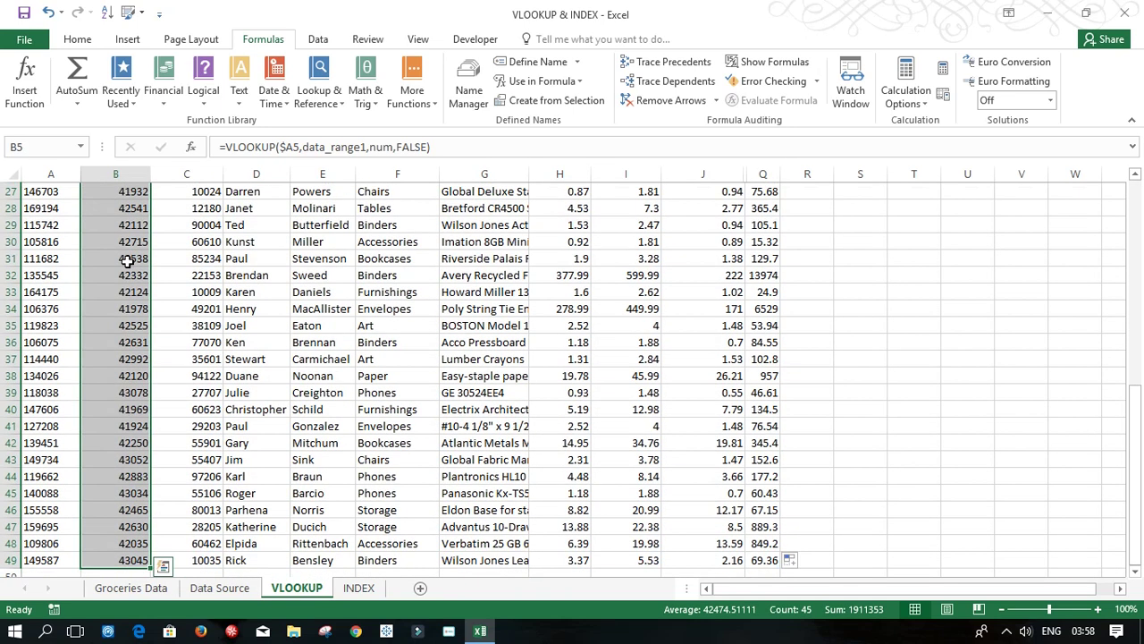
{"action": "left_click", "coordinate": [77, 40]}
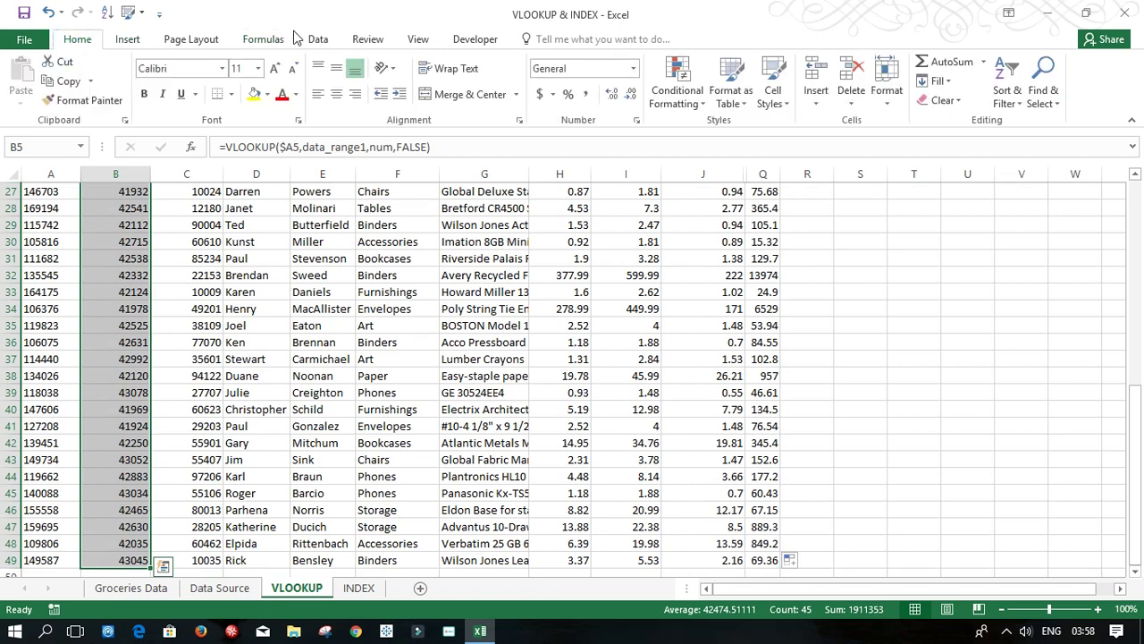
{"action": "left_click", "coordinate": [634, 70]}
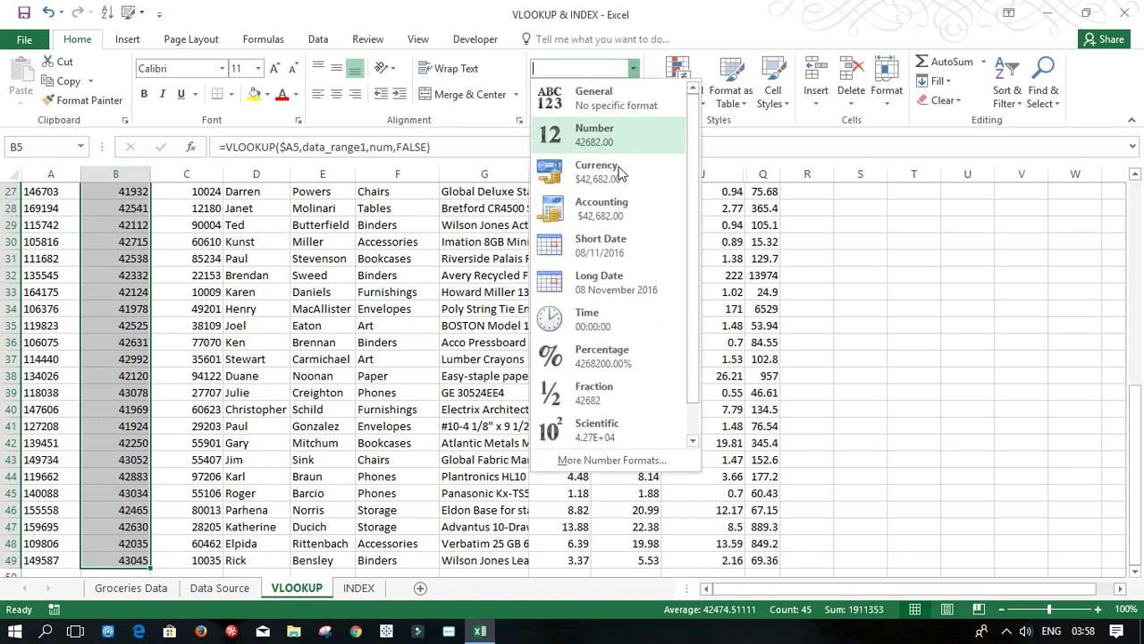
{"action": "left_click", "coordinate": [608, 241]}
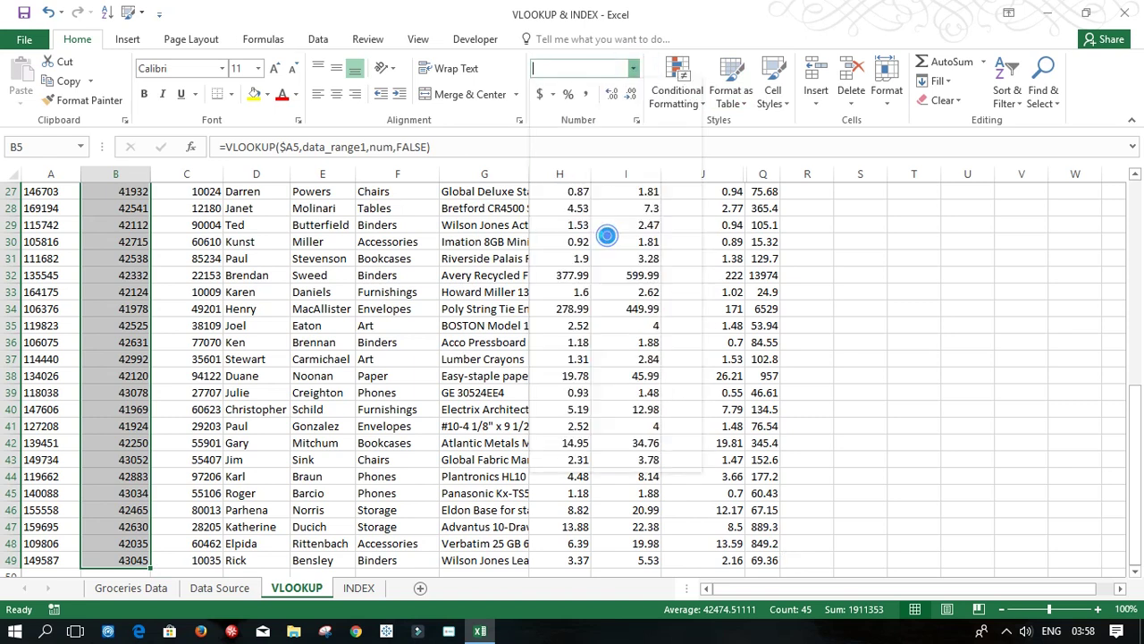
{"action": "scroll", "coordinate": [572, 250], "scroll_direction": "up", "scroll_amount": 9}
{"action": "left_click_drag", "start_coordinate": [217, 337], "coordinate": [200, 327]}
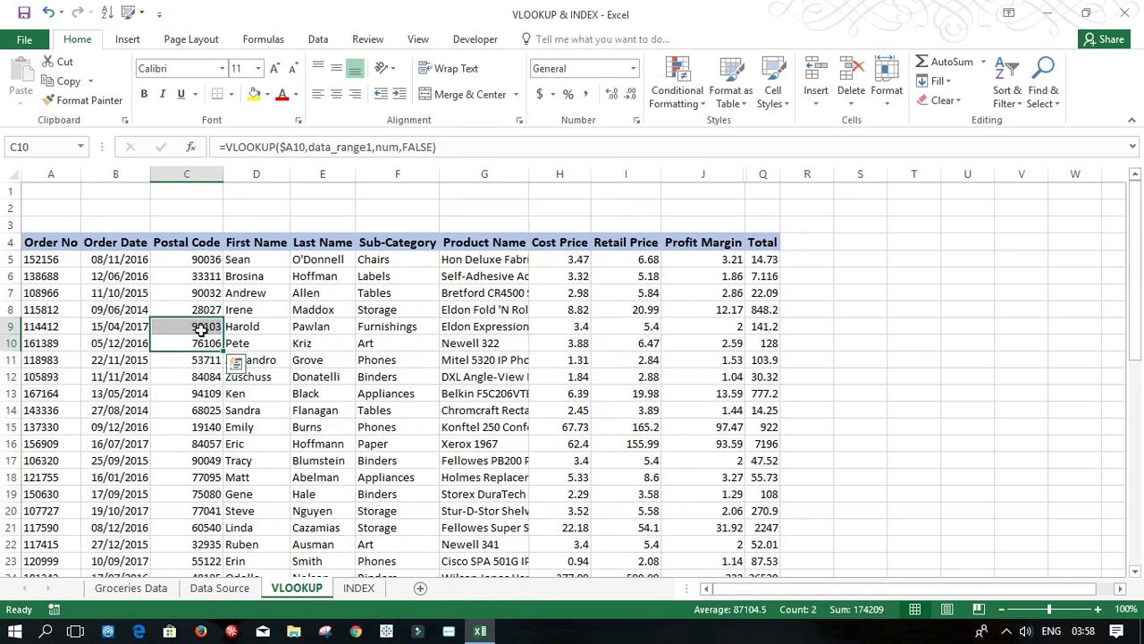
Compare the Order Date values on the VLOOKUP sheet with those on the Data Source sheet, and view the INDEX sheet's layout.
{"action": "left_click", "coordinate": [116, 263]}
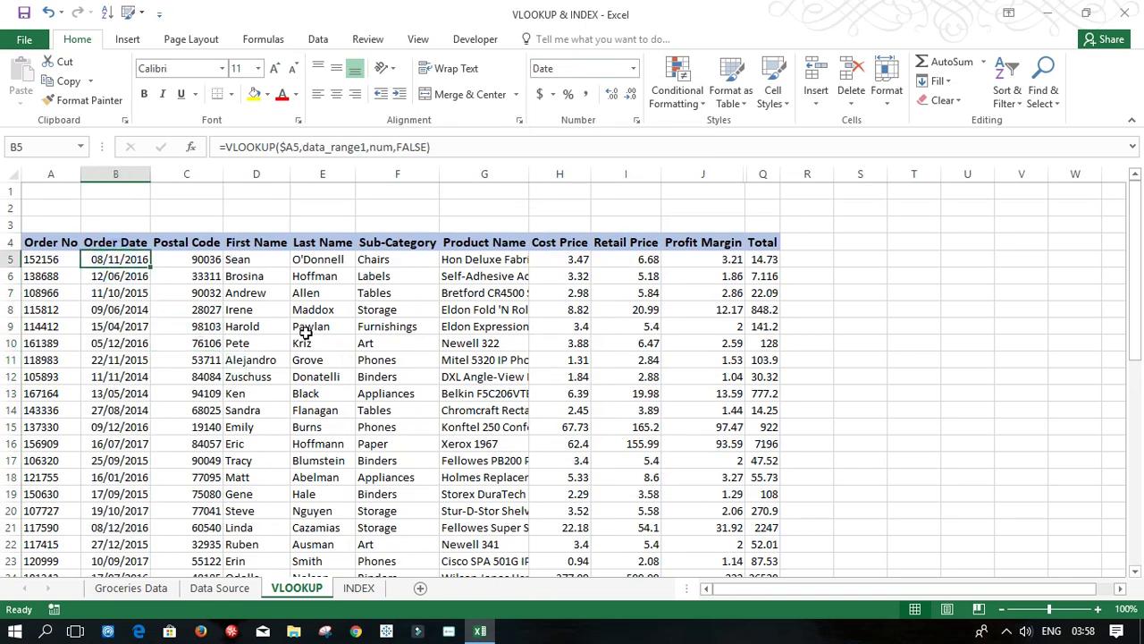
{"action": "left_click", "coordinate": [220, 587]}
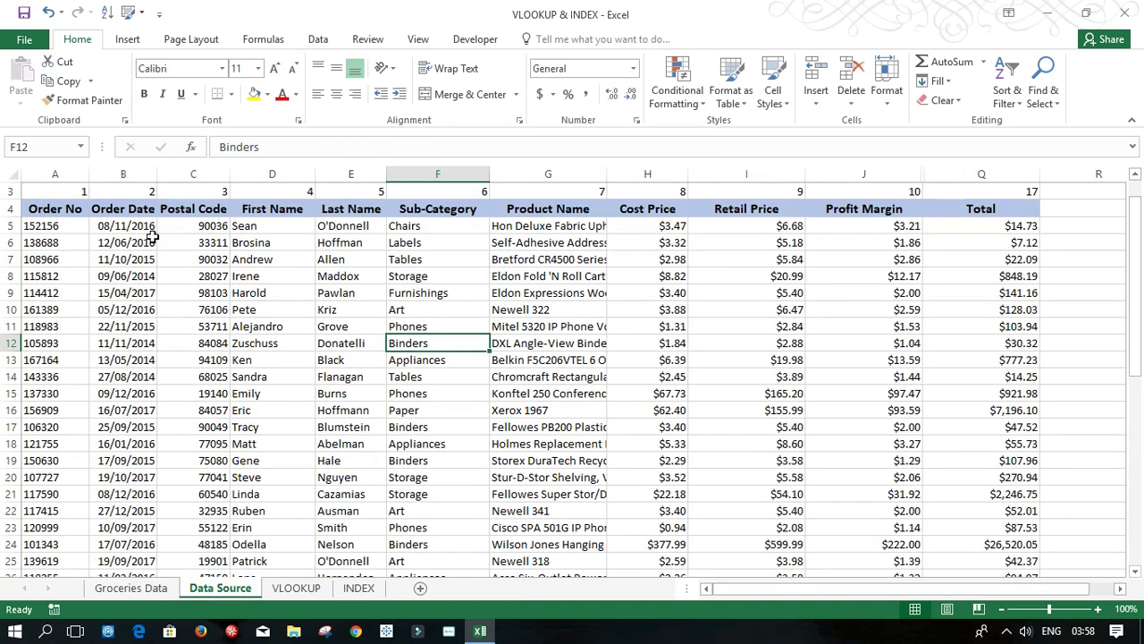
{"action": "left_click_drag", "start_coordinate": [143, 228], "coordinate": [143, 243]}
{"action": "left_click", "coordinate": [192, 375]}
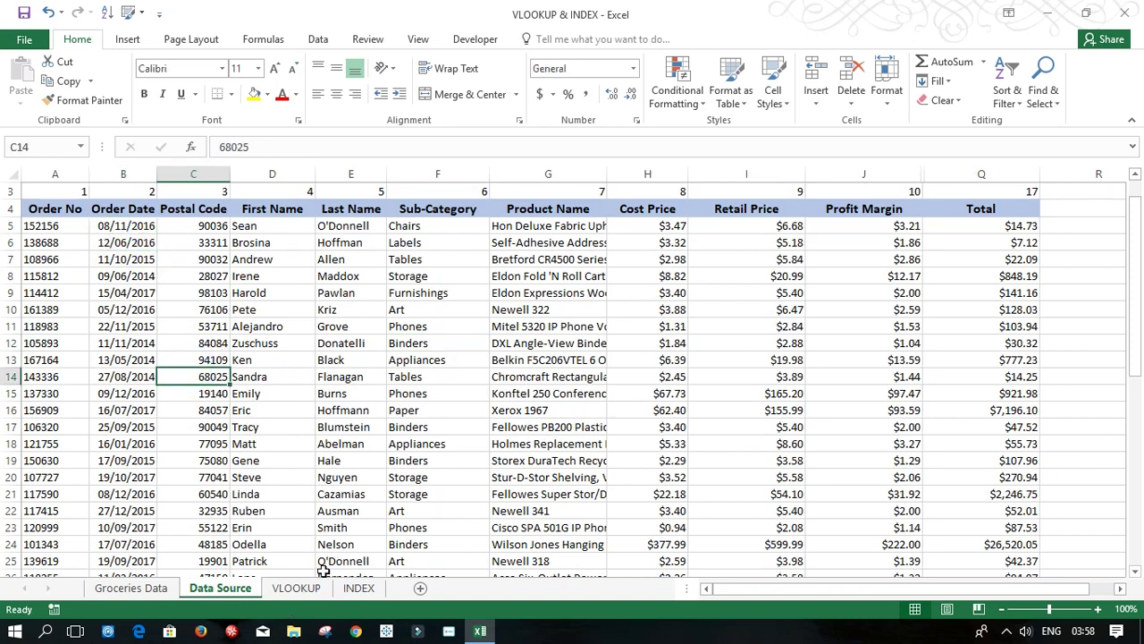
{"action": "left_click", "coordinate": [304, 592]}
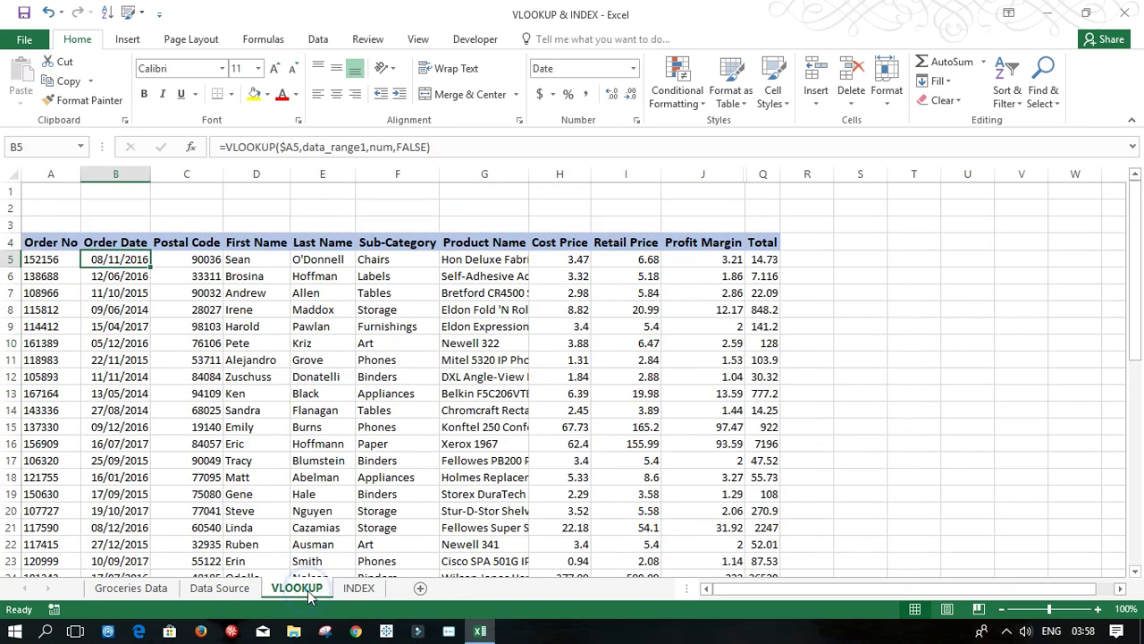
{"action": "left_click", "coordinate": [293, 408]}
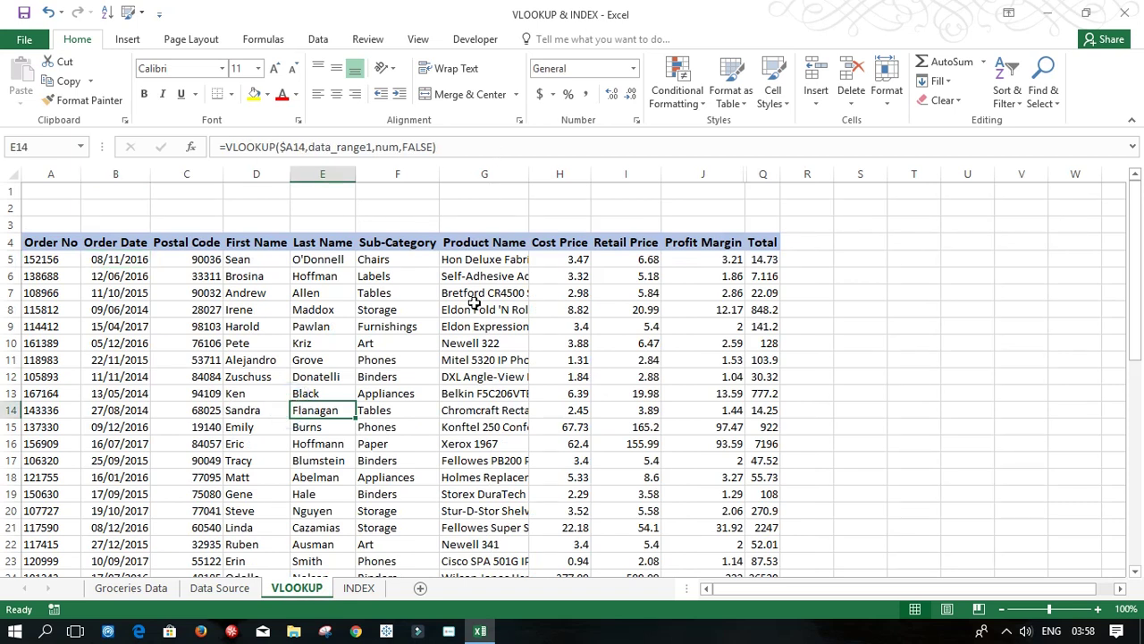
{"action": "left_click", "coordinate": [361, 590]}
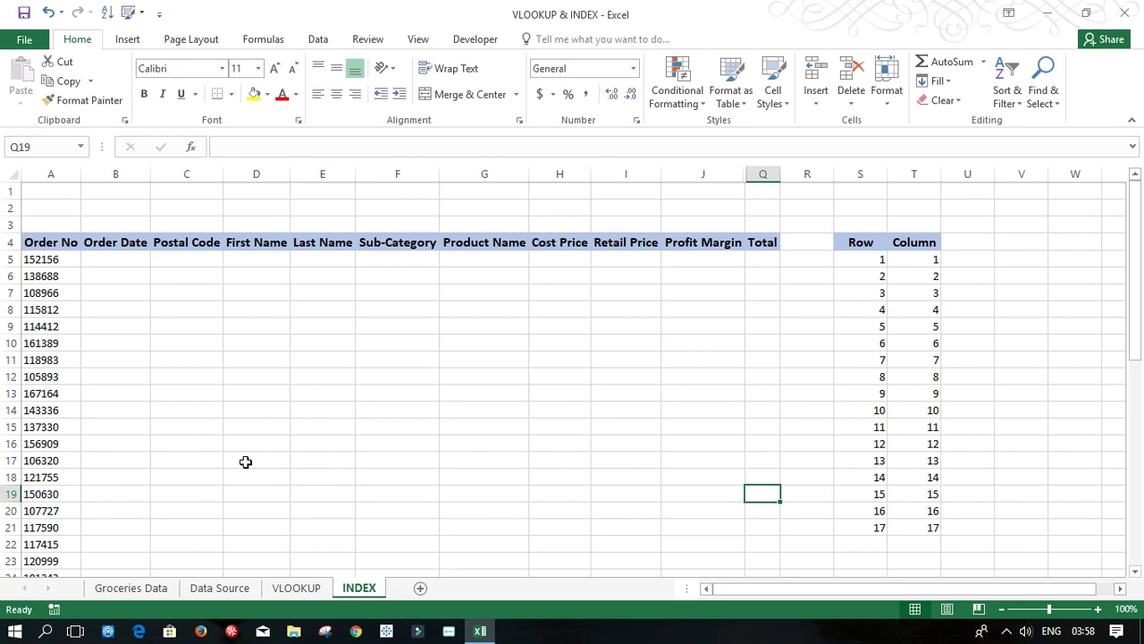
Define the name data_range2 for the order details in B5:Q49 of the Data Source sheet, leaving out the Order No column.
{"action": "left_click", "coordinate": [237, 590]}
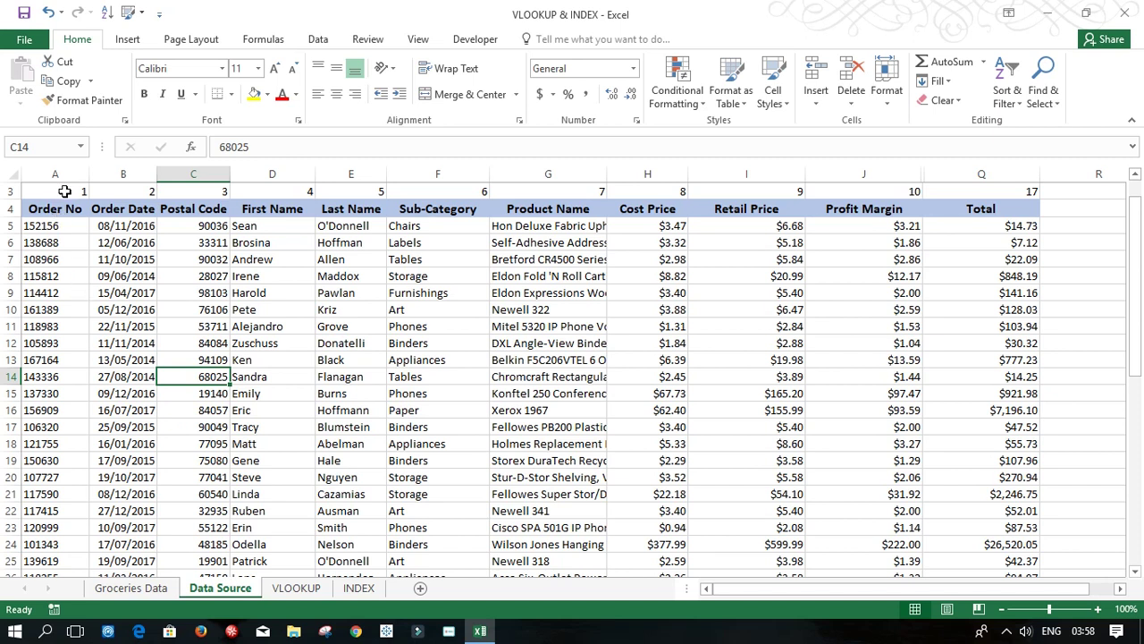
{"action": "left_click", "coordinate": [82, 149]}
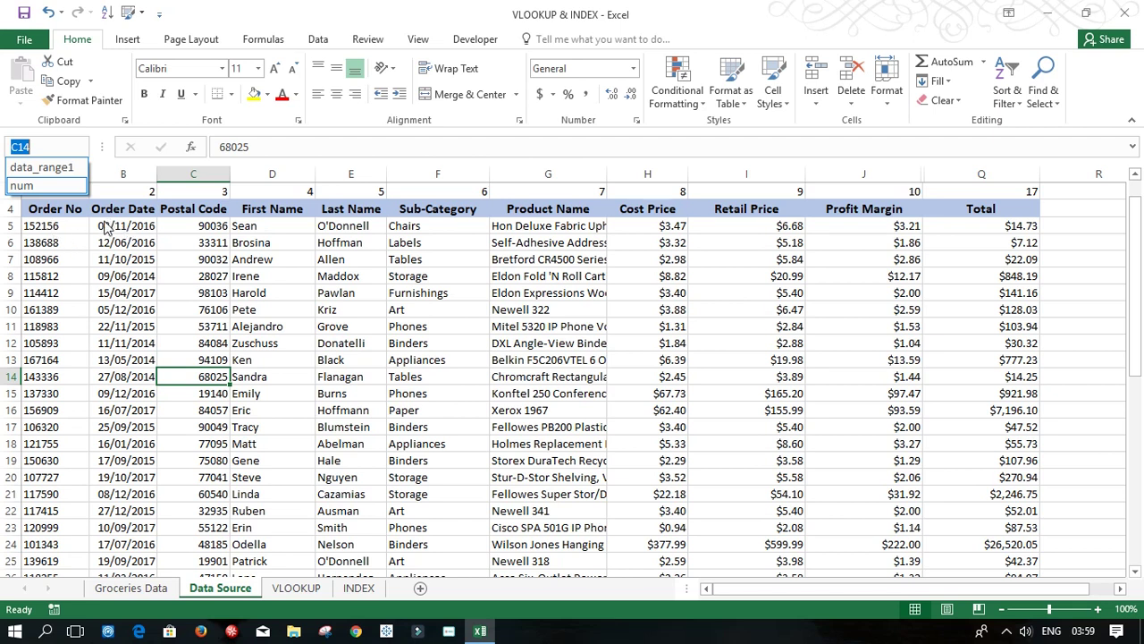
{"action": "left_click", "coordinate": [104, 226]}
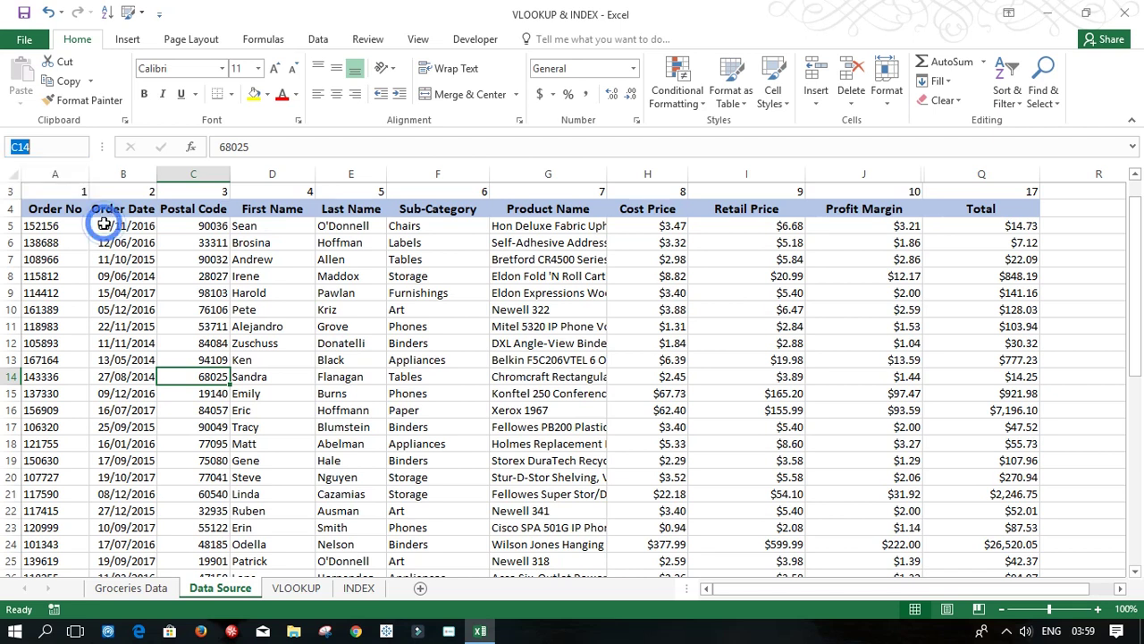
{"action": "left_click", "coordinate": [104, 225]}
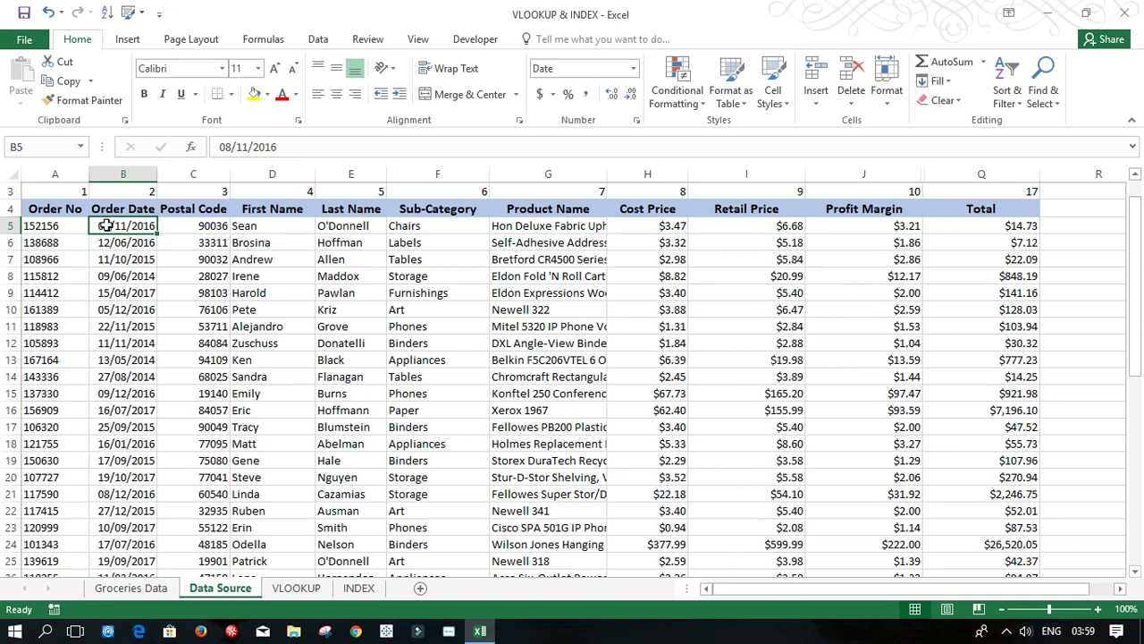
{"action": "key", "text": "ctrl+shift+Right"}
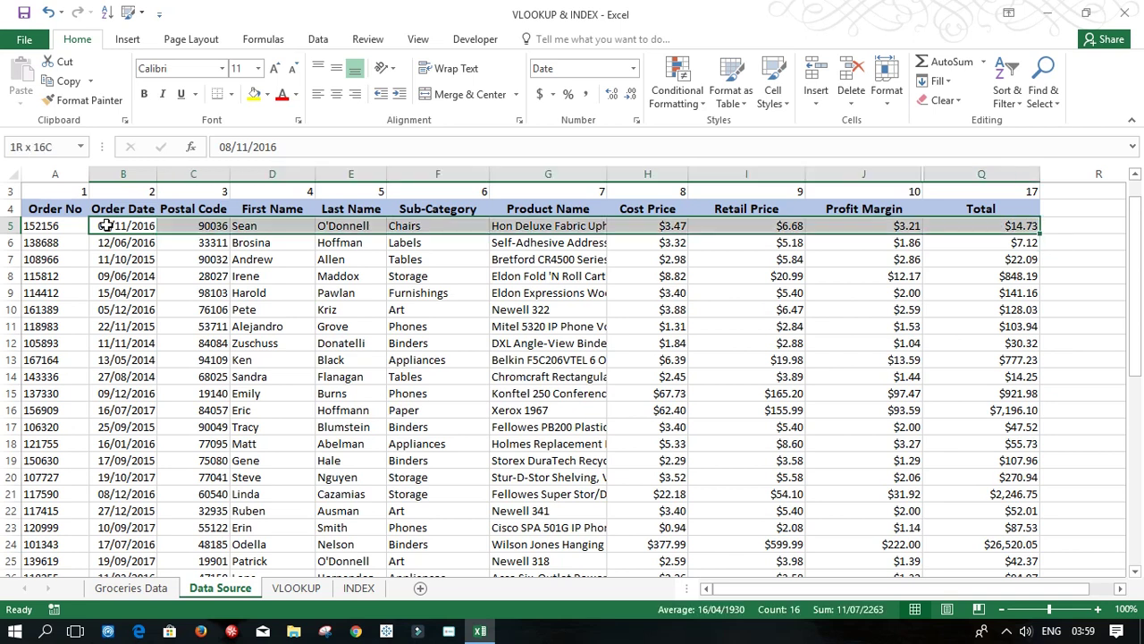
{"action": "key", "text": "ctrl+shift+Down"}
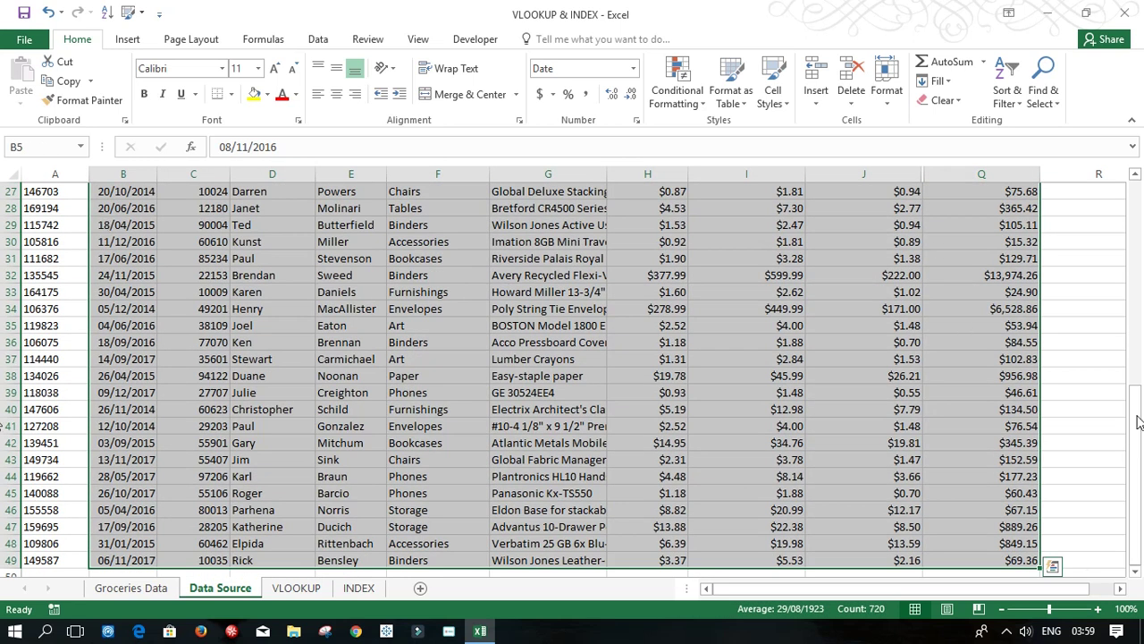
{"action": "left_click_drag", "start_coordinate": [1136, 416], "coordinate": [1135, 203]}
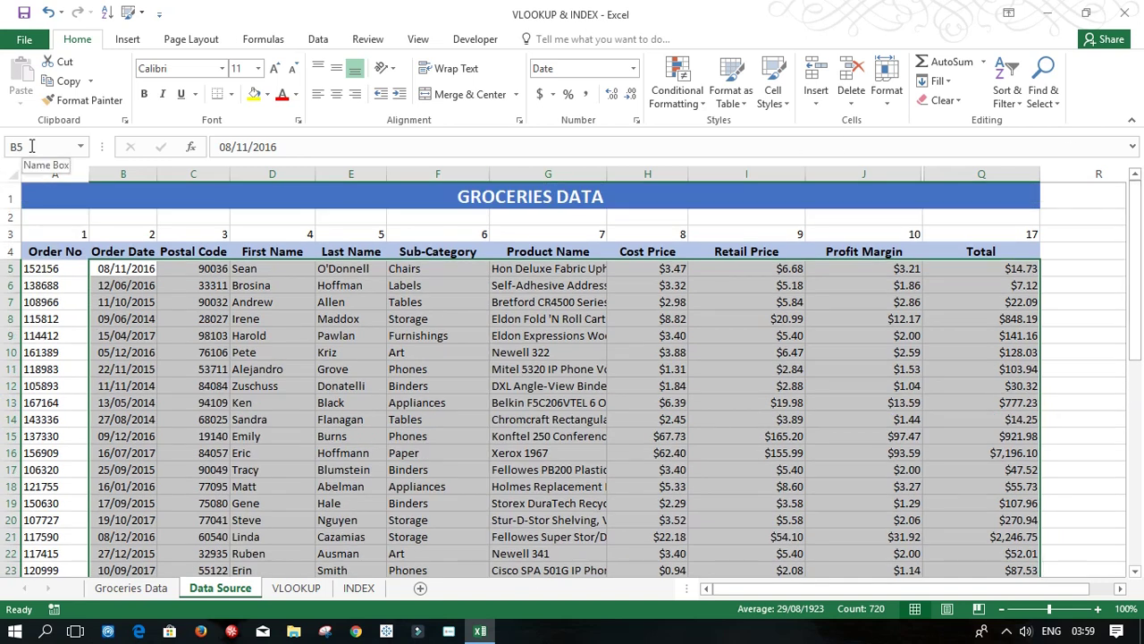
{"action": "left_click", "coordinate": [31, 147]}
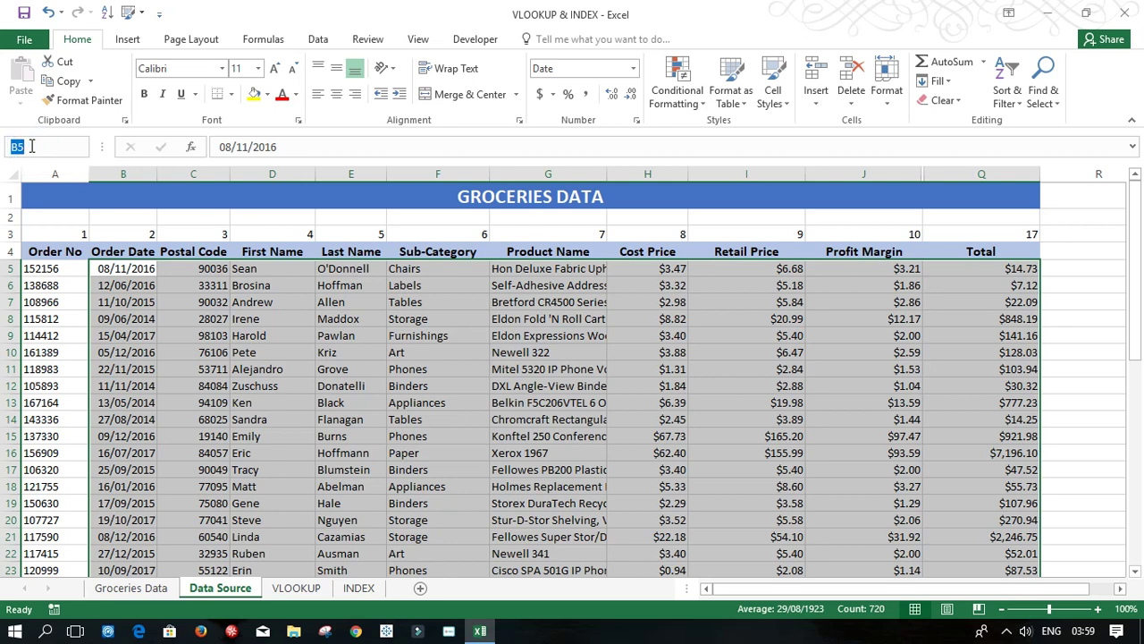
{"action": "type", "text": "data"}
{"action": "type", "text": "ange2"}
{"action": "key", "text": "Return"}
{"action": "left_click_drag", "start_coordinate": [218, 414], "coordinate": [211, 398]}
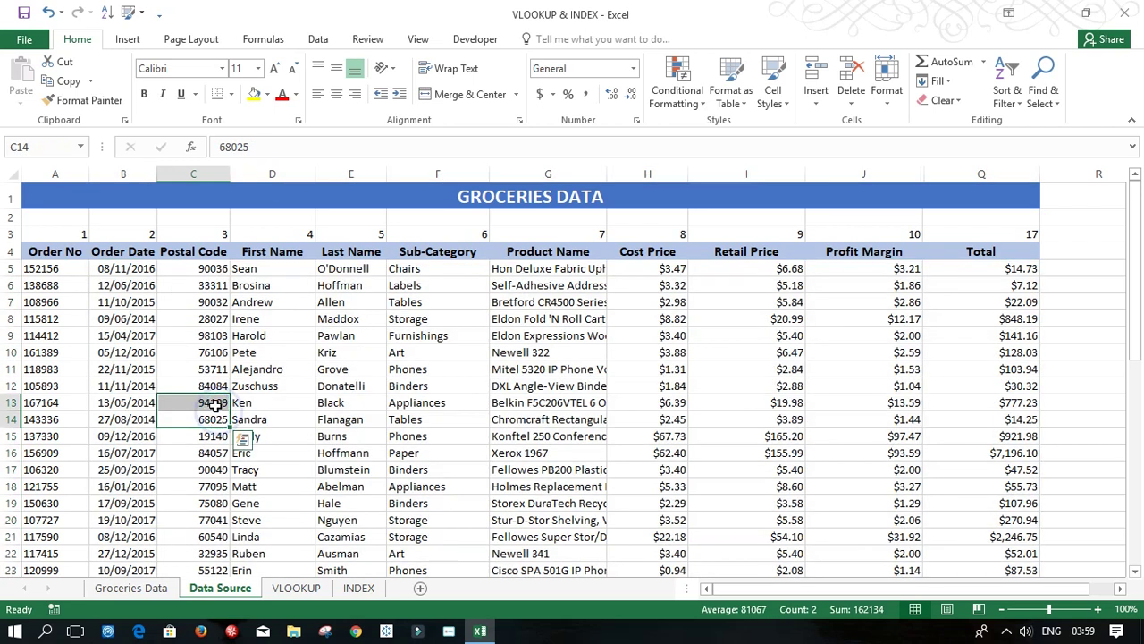
{"action": "left_click", "coordinate": [340, 400]}
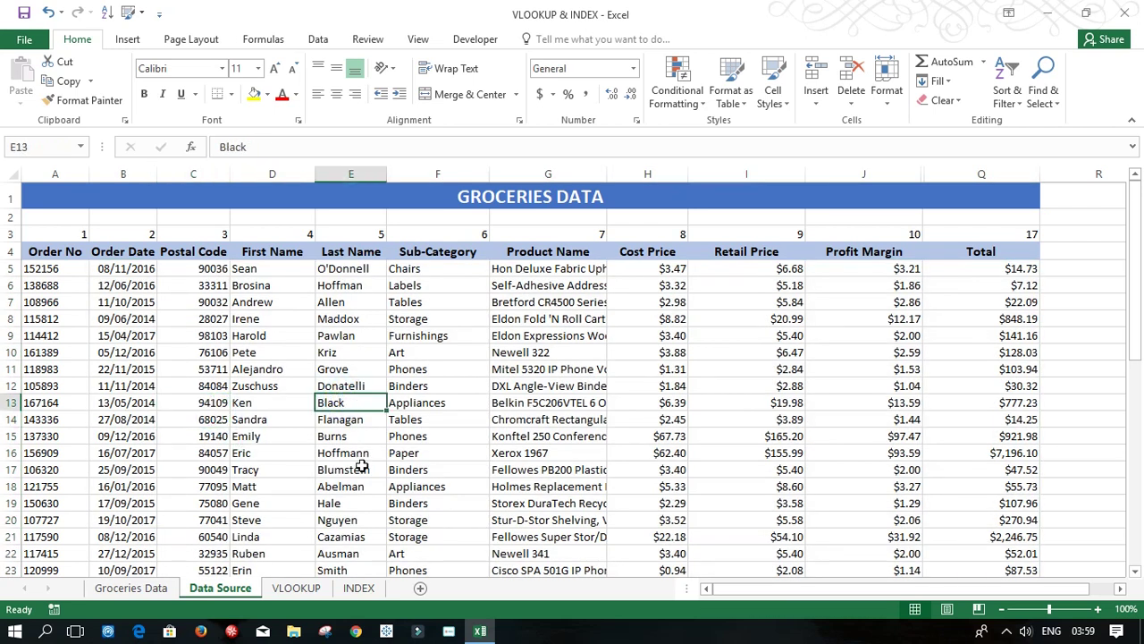
Begin an INDEX formula in B5 of the INDEX sheet with the named range data_range2 as its array.
{"action": "left_click", "coordinate": [362, 587]}
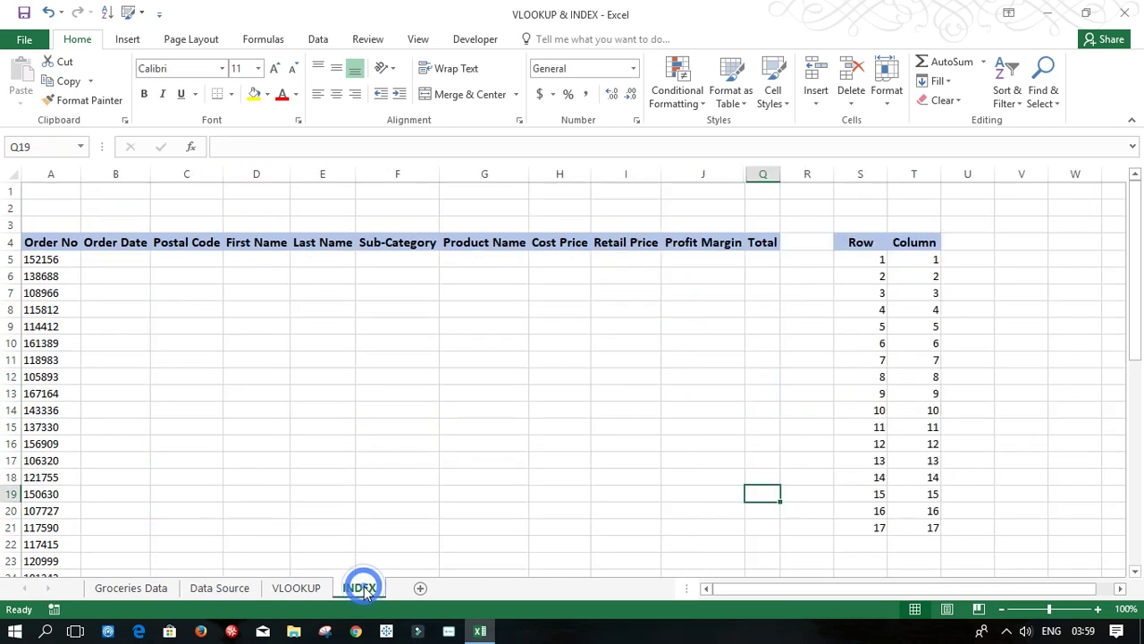
{"action": "left_click", "coordinate": [100, 260]}
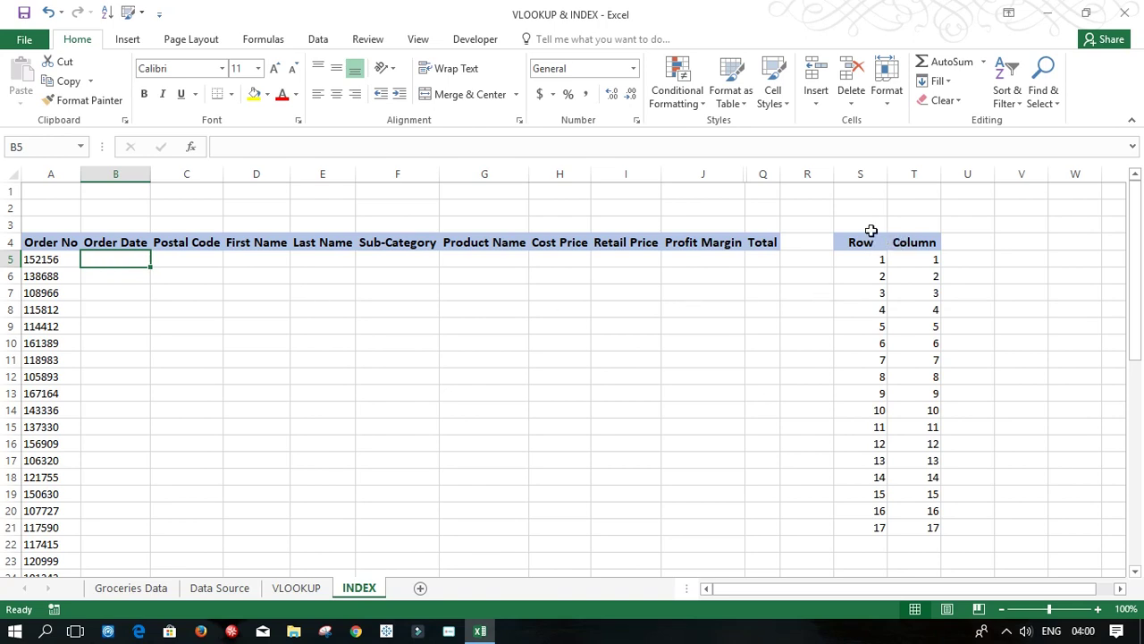
{"action": "left_click_drag", "start_coordinate": [871, 240], "coordinate": [876, 326]}
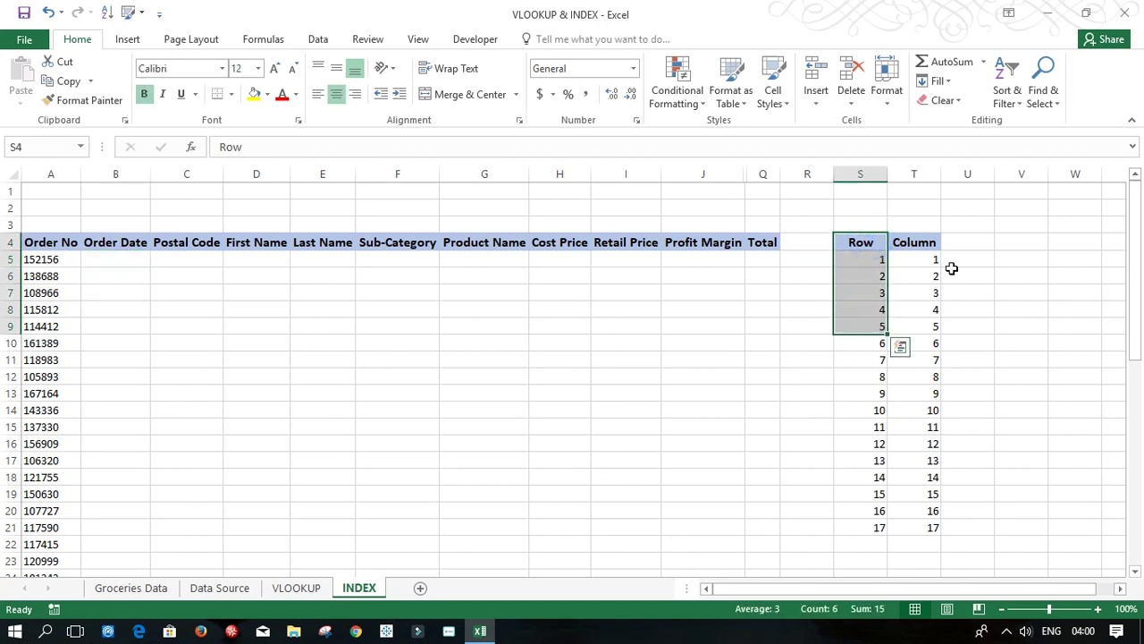
{"action": "left_click_drag", "start_coordinate": [921, 247], "coordinate": [937, 361]}
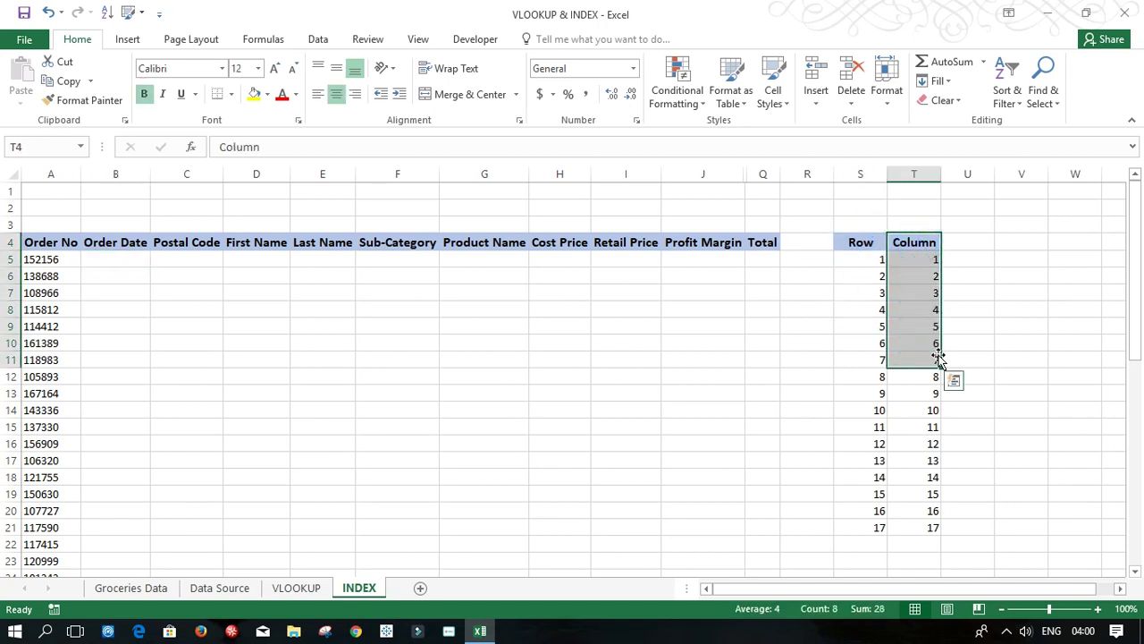
{"action": "left_click", "coordinate": [642, 361]}
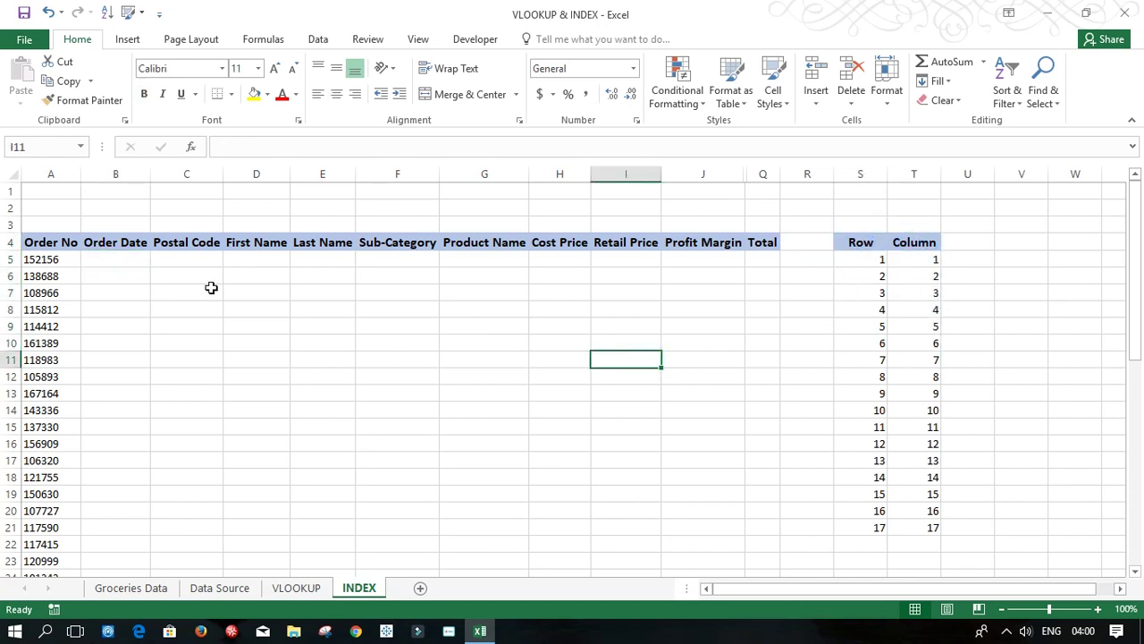
{"action": "left_click", "coordinate": [119, 257]}
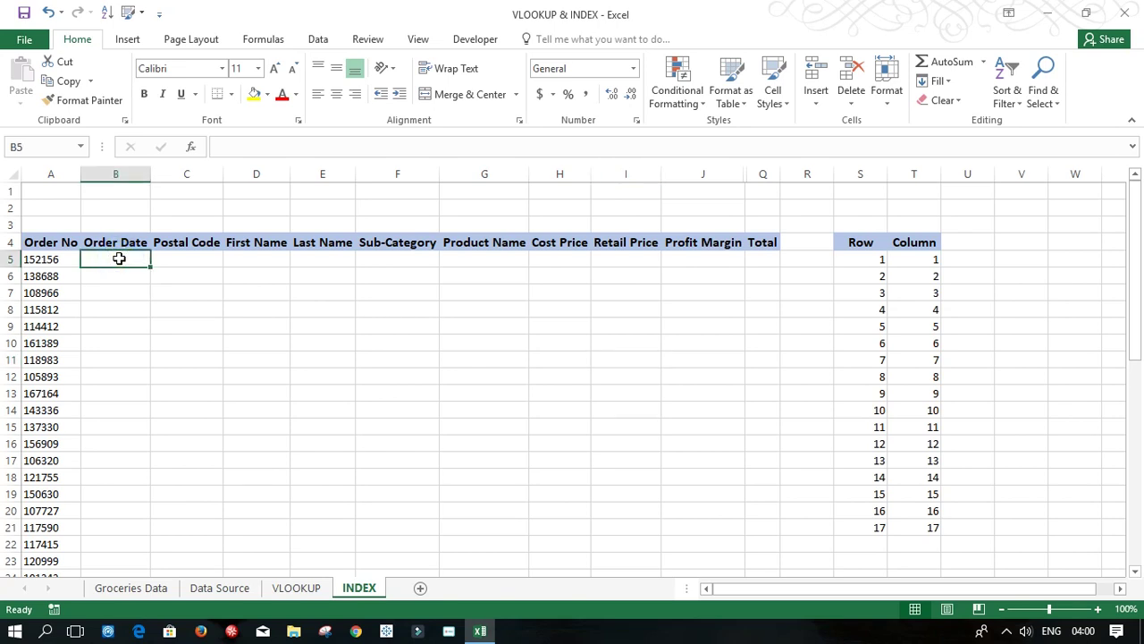
{"action": "type", "text": "=ind"}
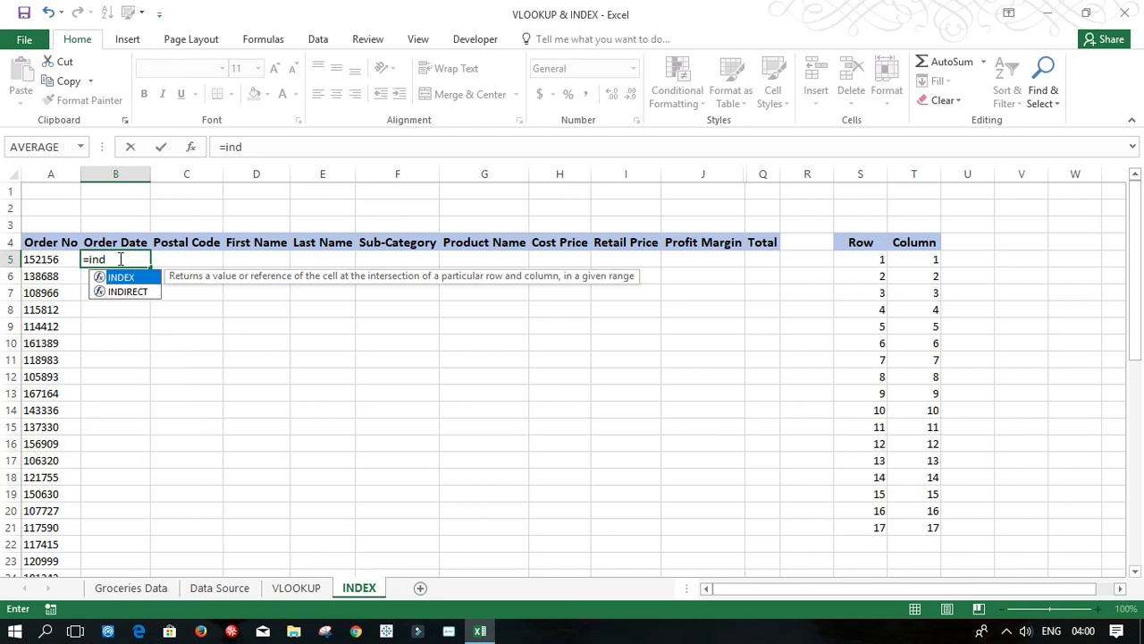
{"action": "key", "text": "Tab"}
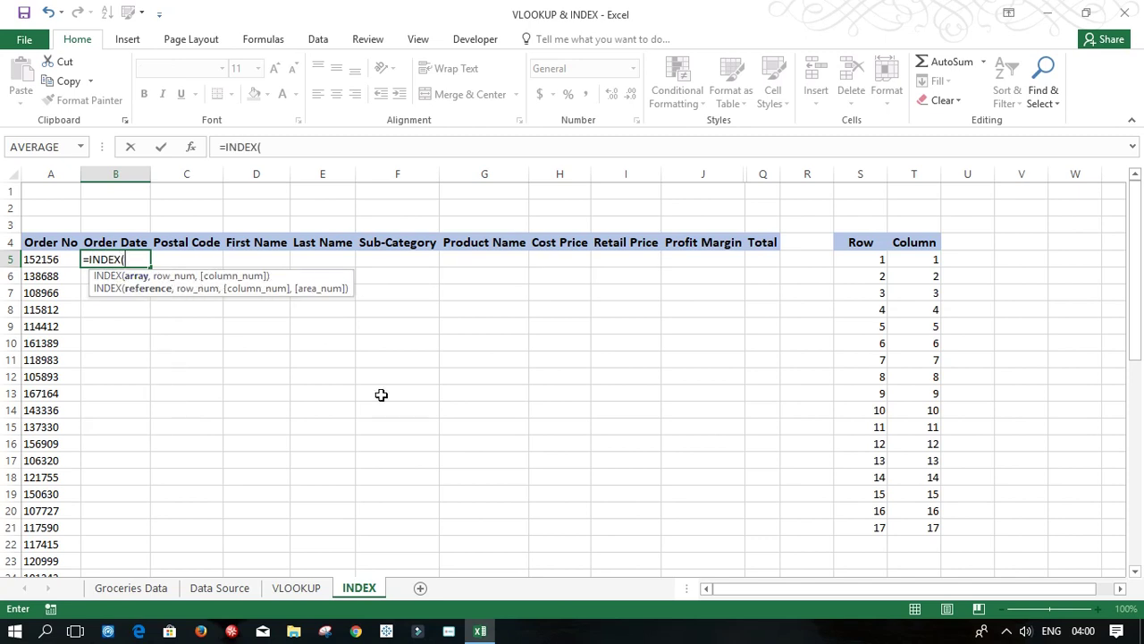
{"action": "type", "text": "dat"}
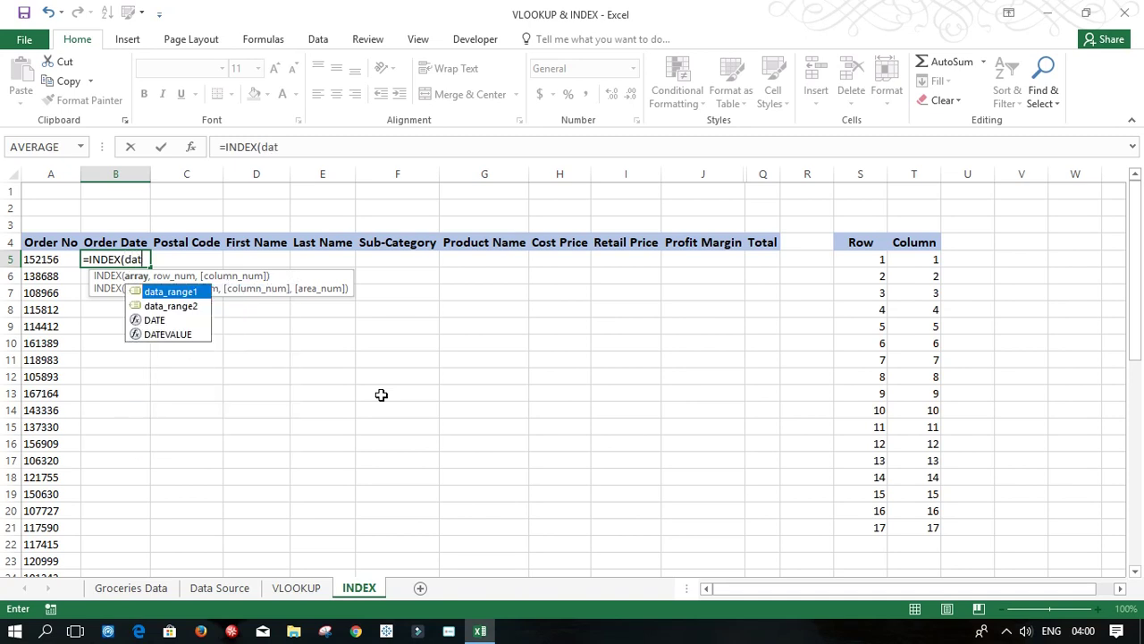
{"action": "key", "text": "Down"}
{"action": "key", "text": "Tab"}
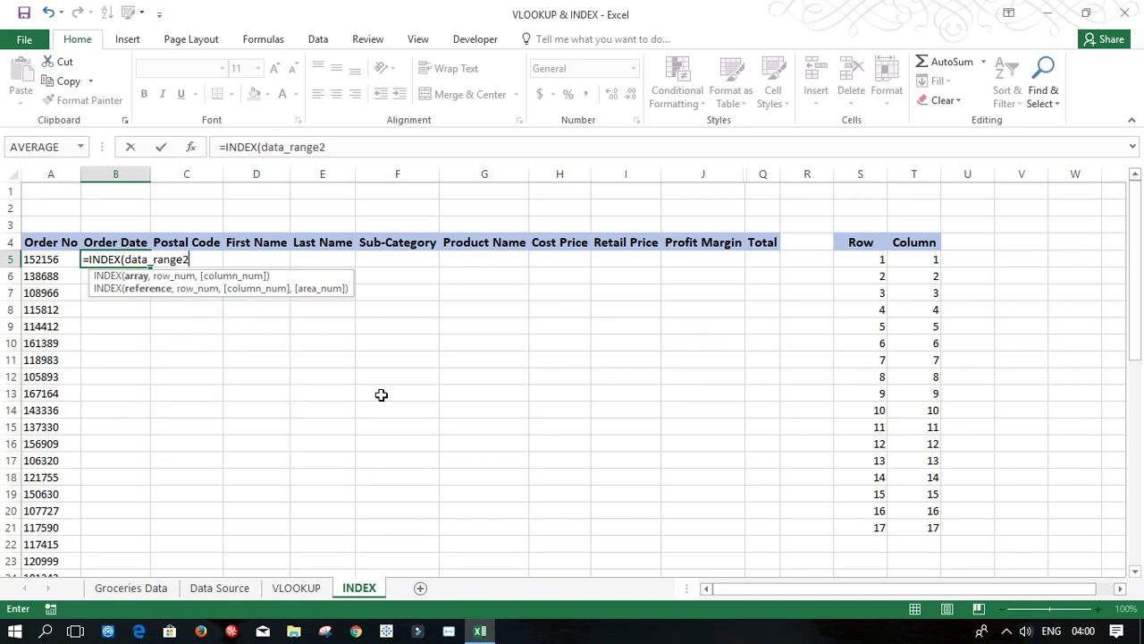
{"action": "type", "text": ","}
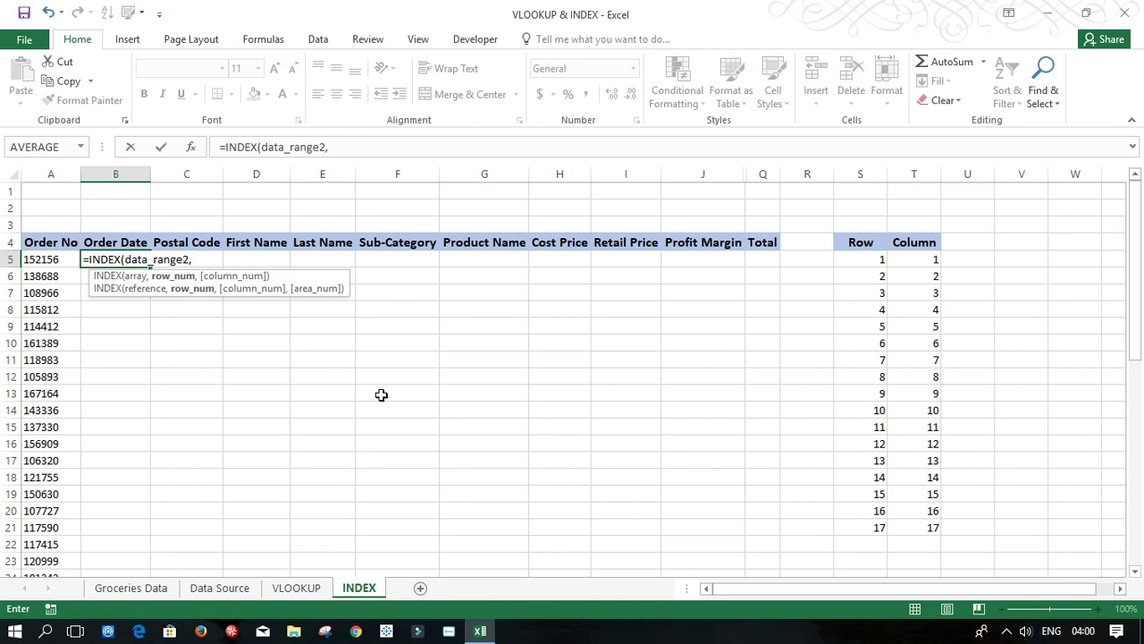
Complete the INDEX formula in B5 with $S5 as the row number and T$5 as the column number.
{"action": "left_click", "coordinate": [870, 259]}
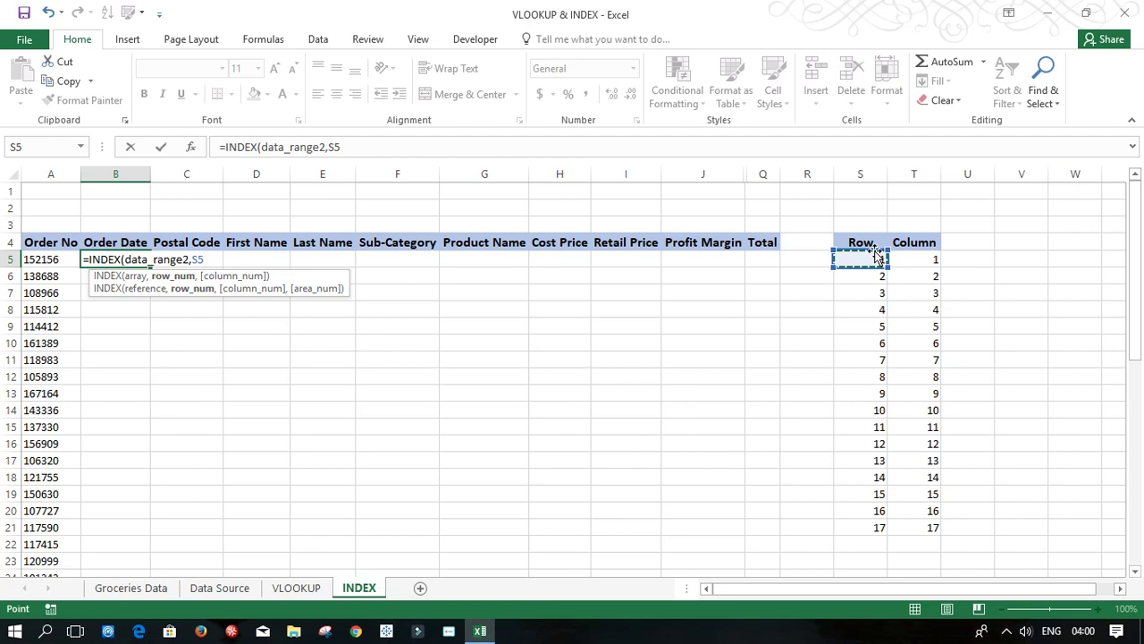
{"action": "key", "text": "F4"}
{"action": "key", "text": "F4"}
{"action": "type", "text": ","}
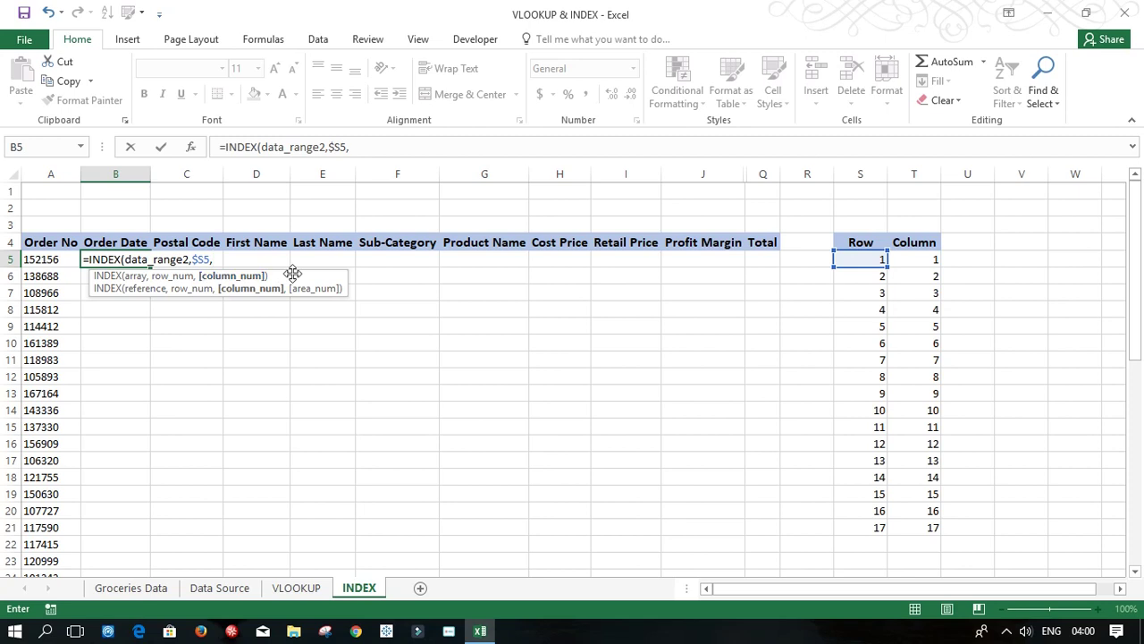
{"action": "left_click", "coordinate": [927, 260]}
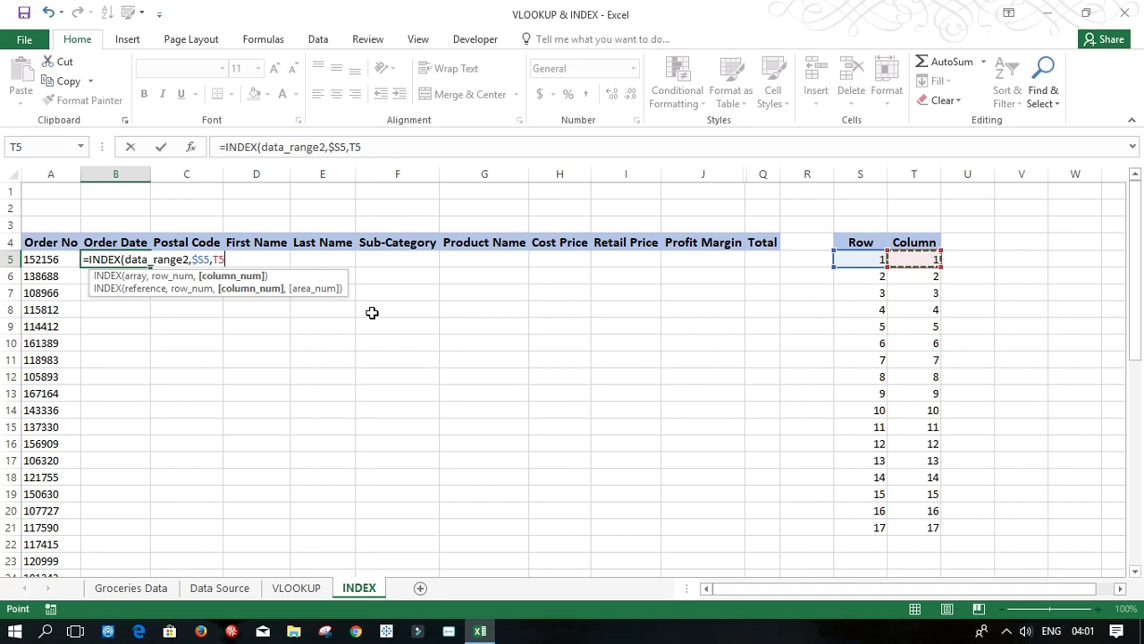
{"action": "key", "text": "F4"}
{"action": "key", "text": "F4"}
{"action": "type", "text": ")"}
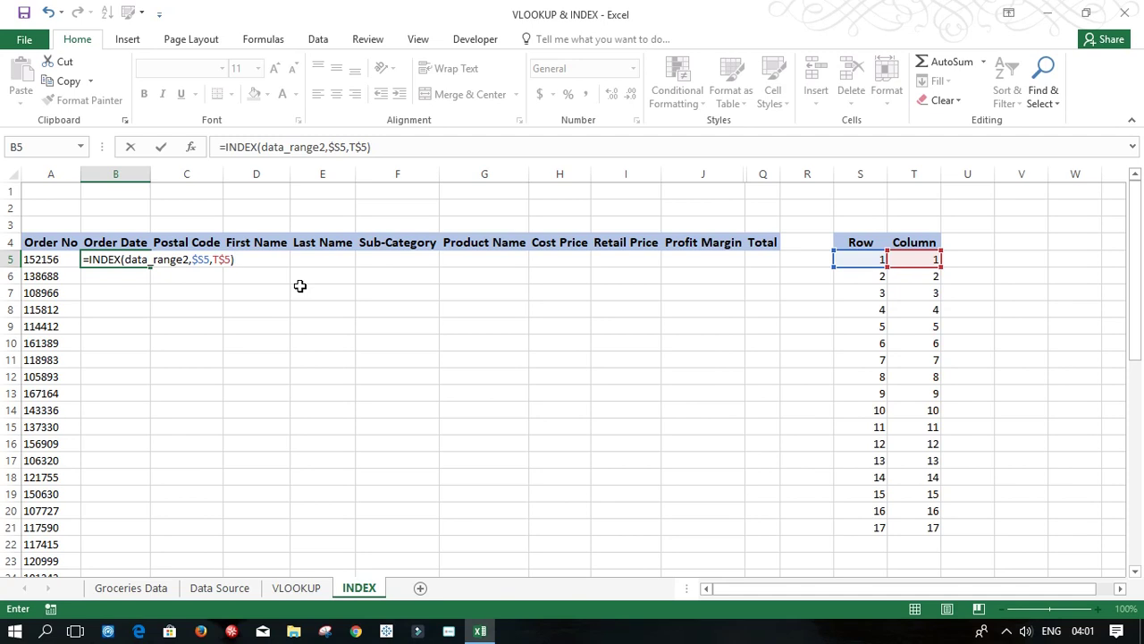
{"action": "key", "text": "Return"}
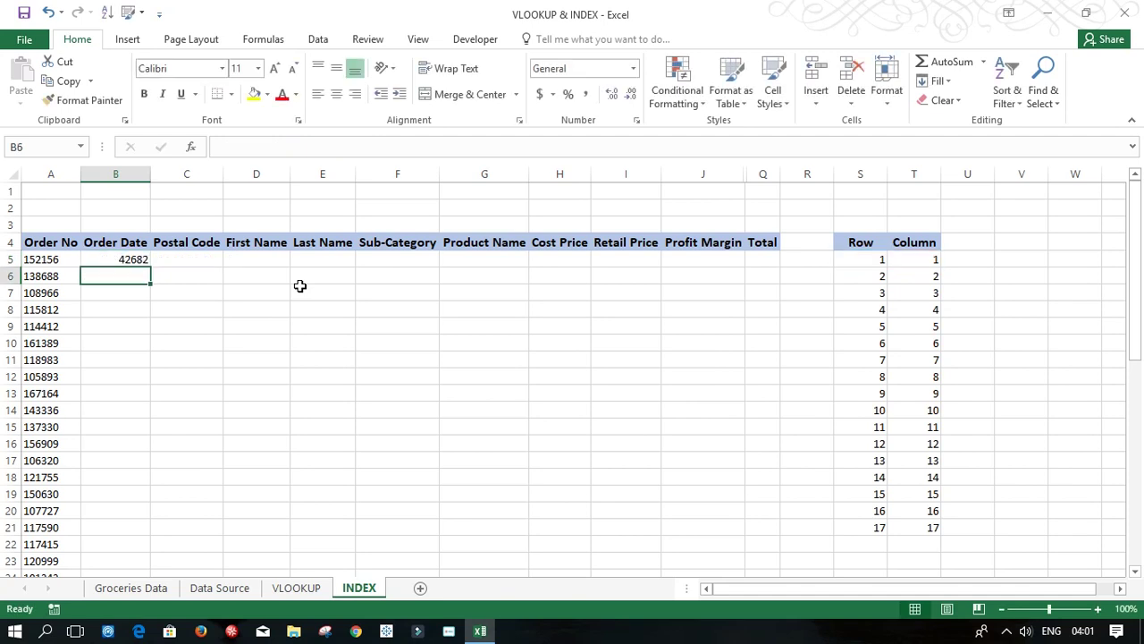
Copy the INDEX formula from B5 across to the Total column and down to the last order row, row 49.
{"action": "left_click", "coordinate": [133, 260]}
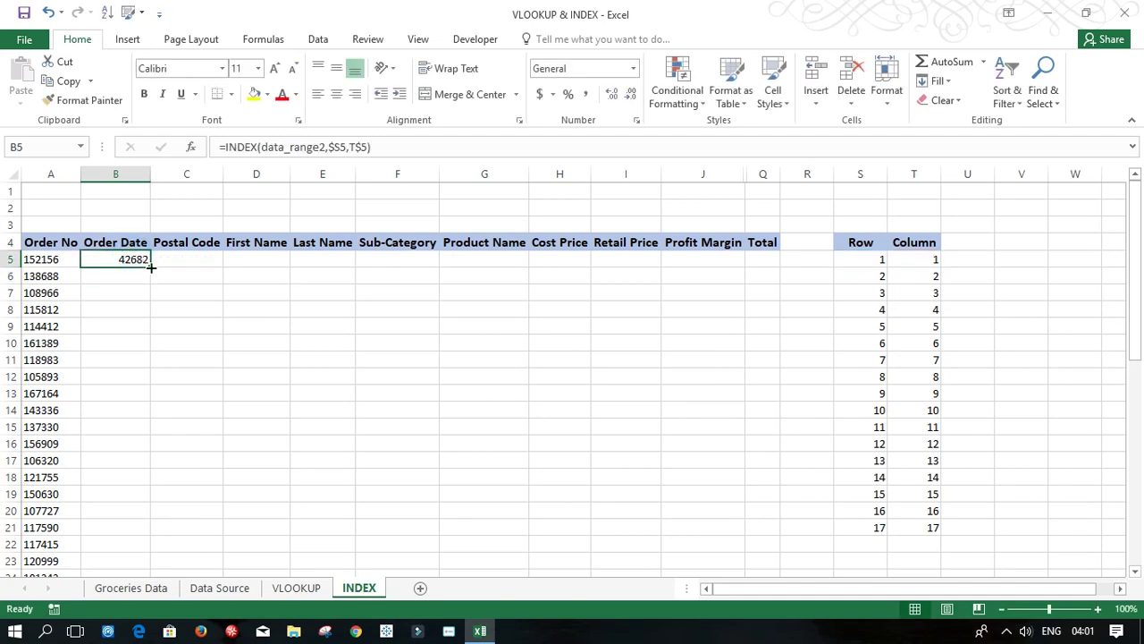
{"action": "left_click_drag", "start_coordinate": [151, 267], "coordinate": [759, 281]}
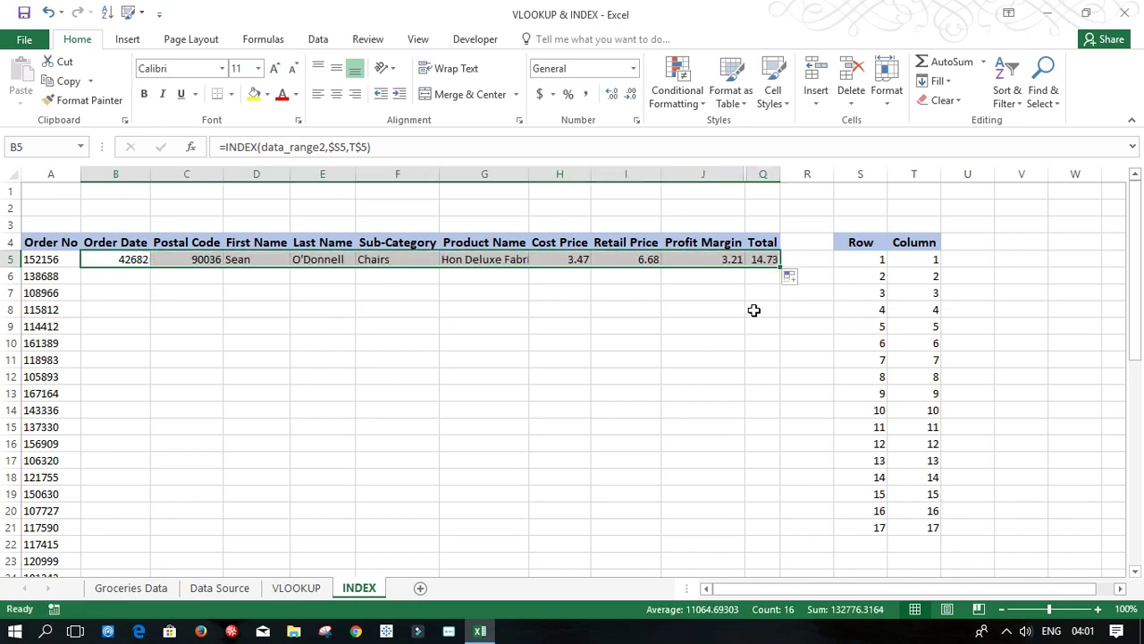
{"action": "double_click", "coordinate": [777, 267]}
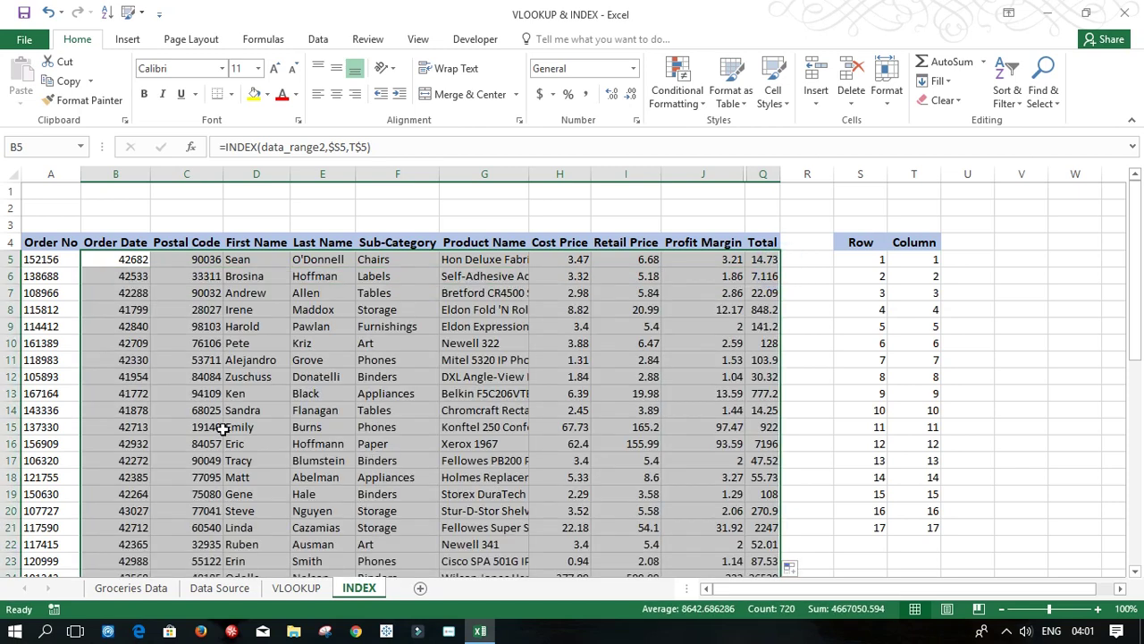
{"action": "left_click", "coordinate": [219, 430]}
Format the Order Date values in B5:B49 of the INDEX sheet as Short Date.
{"action": "left_click", "coordinate": [122, 257]}
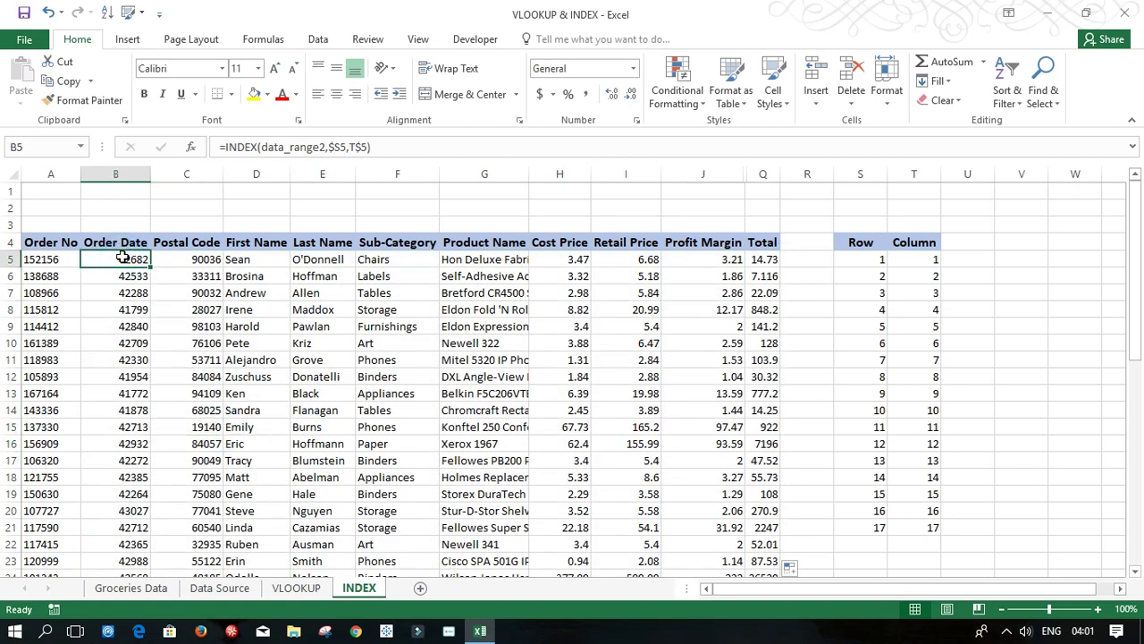
{"action": "key", "text": "ctrl+shift+Down"}
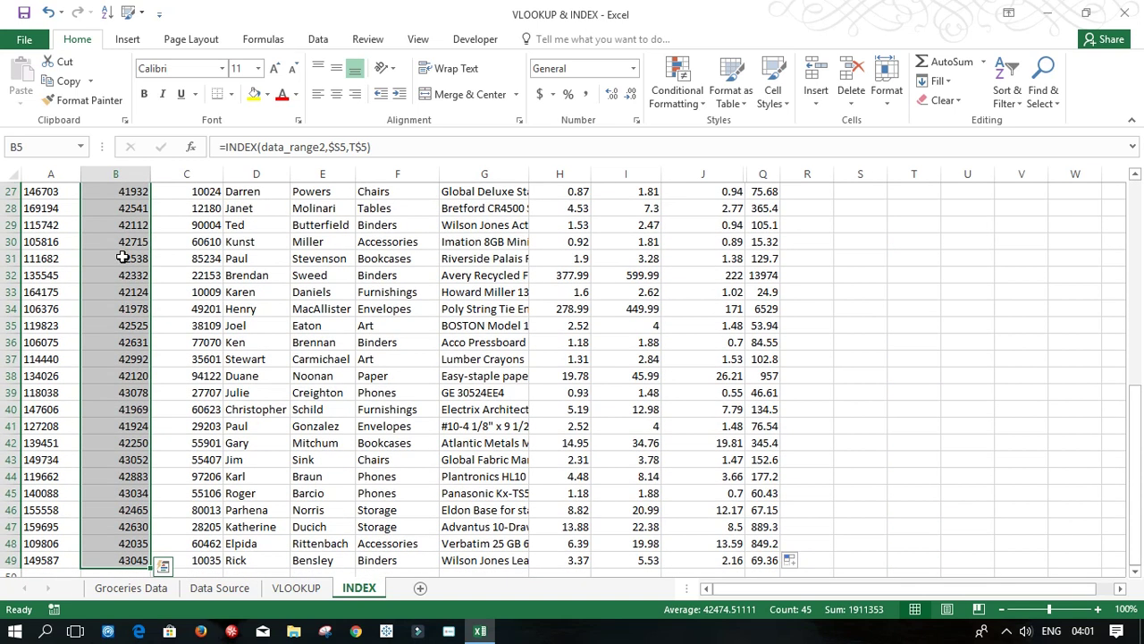
{"action": "left_click", "coordinate": [632, 69]}
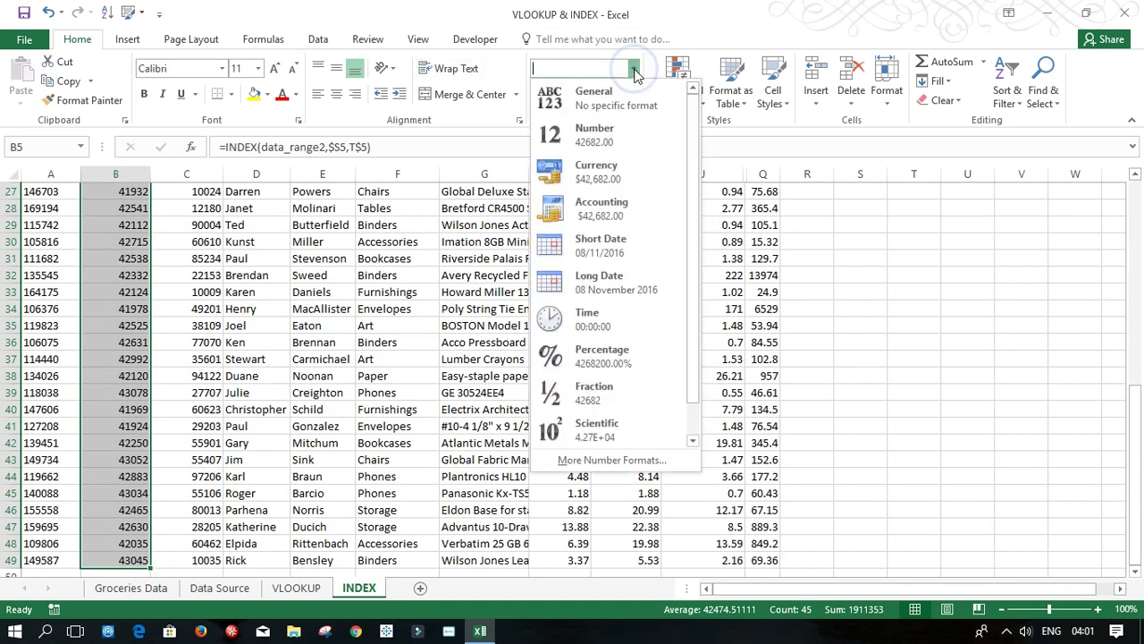
{"action": "left_click", "coordinate": [600, 246]}
{"action": "scroll", "coordinate": [597, 268], "scroll_direction": "up", "scroll_amount": 9}
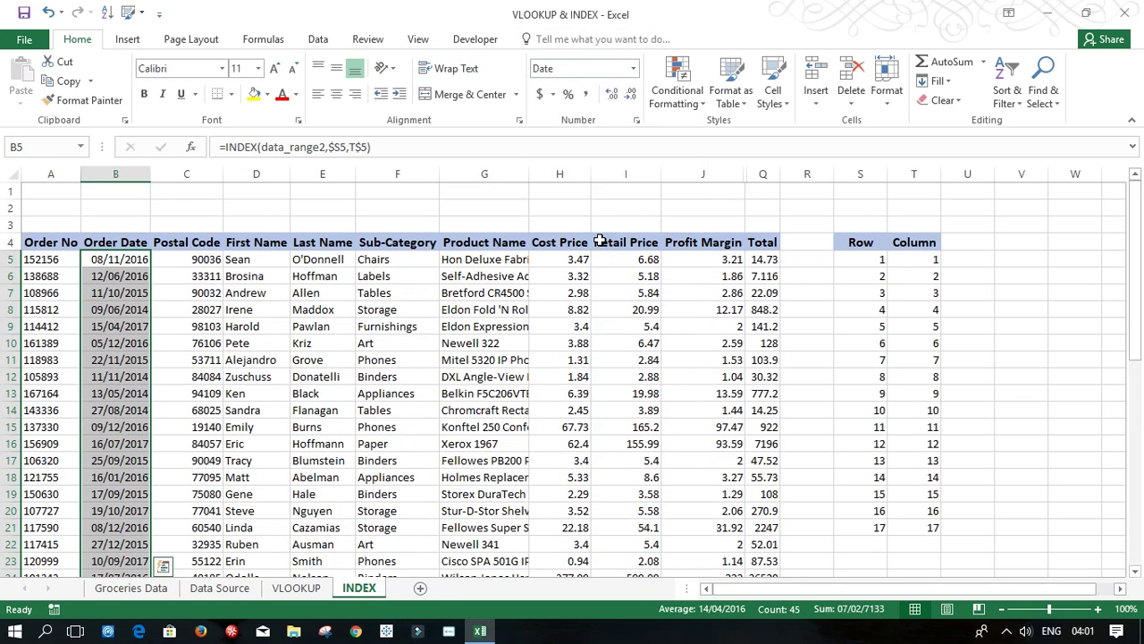
{"action": "left_click", "coordinate": [484, 371]}
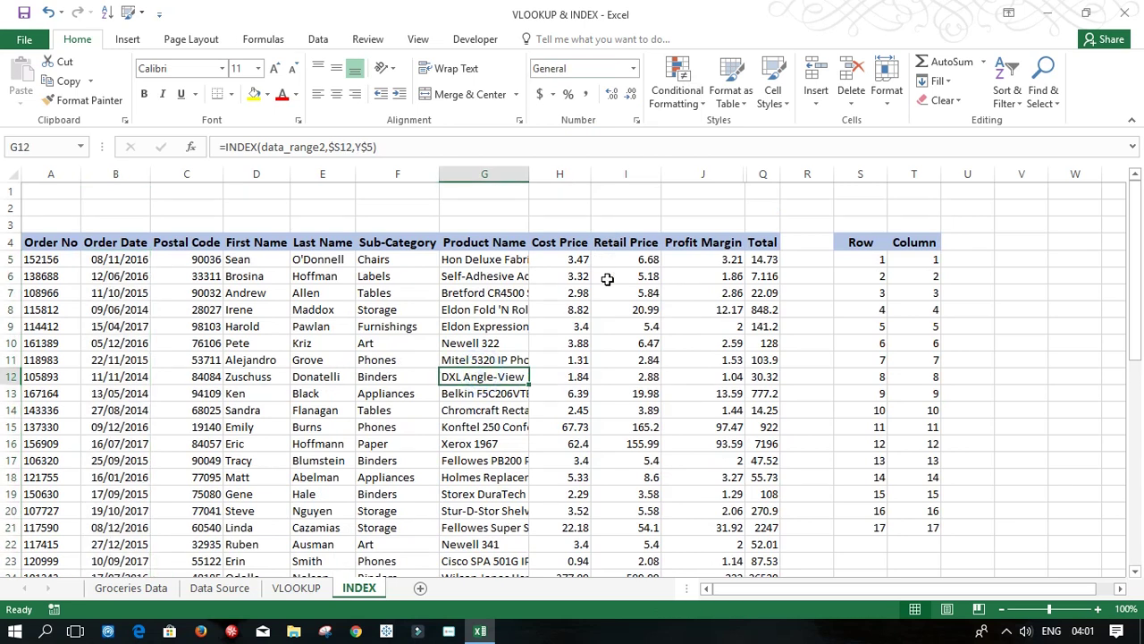
Format the Cost Price through Total values in H5:Q49 of the VLOOKUP sheet as Currency, as on the Data Source sheet.
{"action": "left_click", "coordinate": [223, 588]}
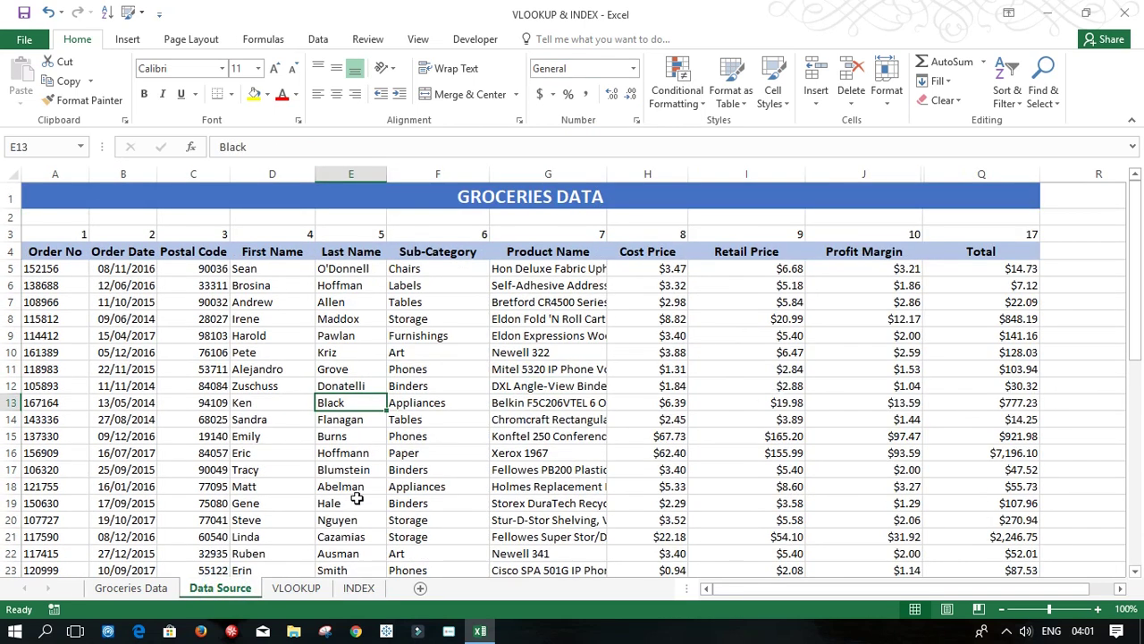
{"action": "left_click", "coordinate": [298, 588]}
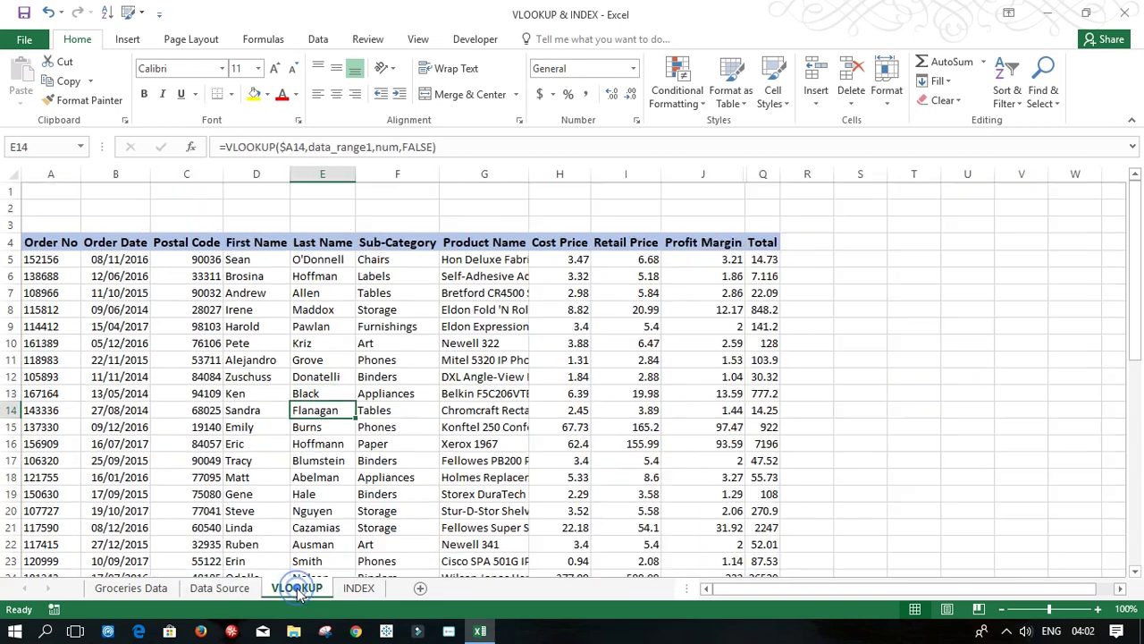
{"action": "left_click", "coordinate": [561, 261]}
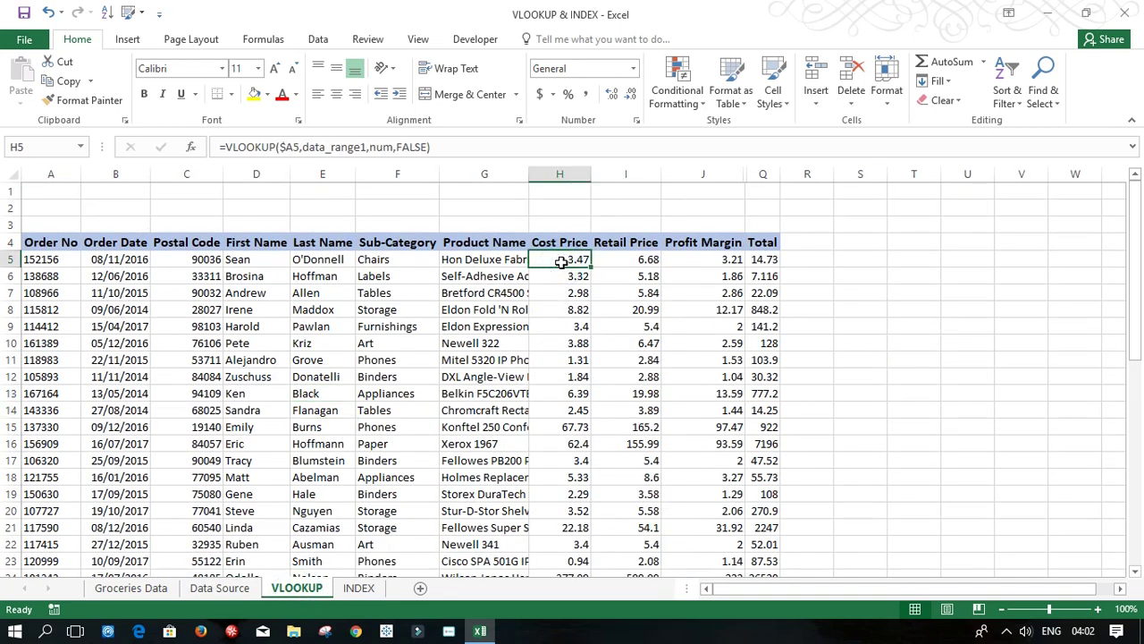
{"action": "key", "text": "ctrl+shift+Right"}
{"action": "key", "text": "ctrl+shift+Down"}
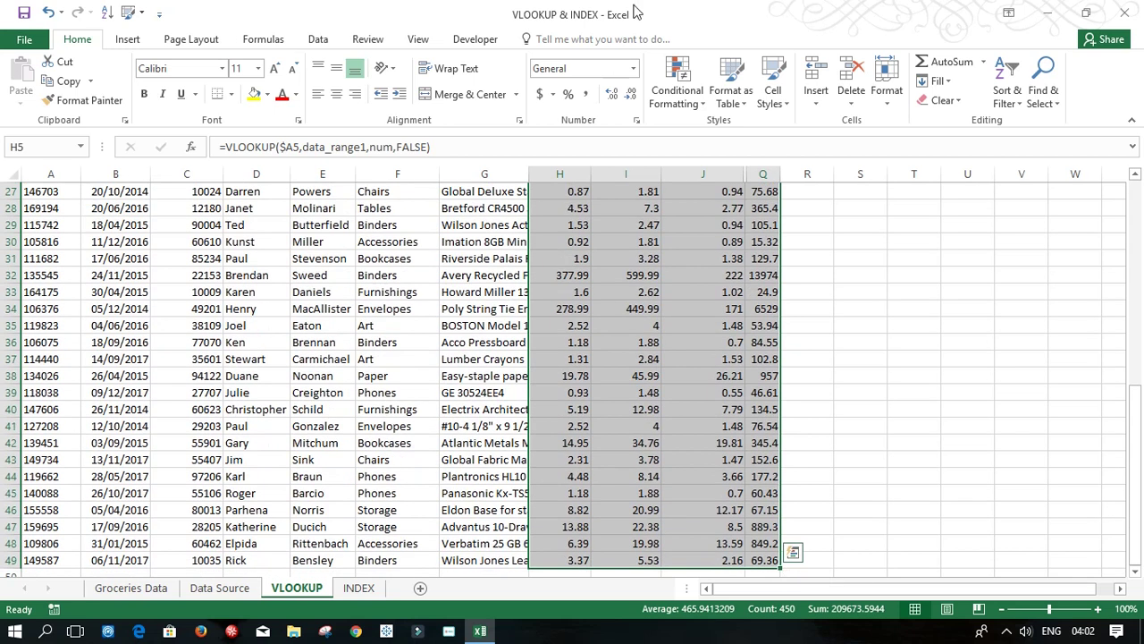
{"action": "left_click", "coordinate": [633, 70]}
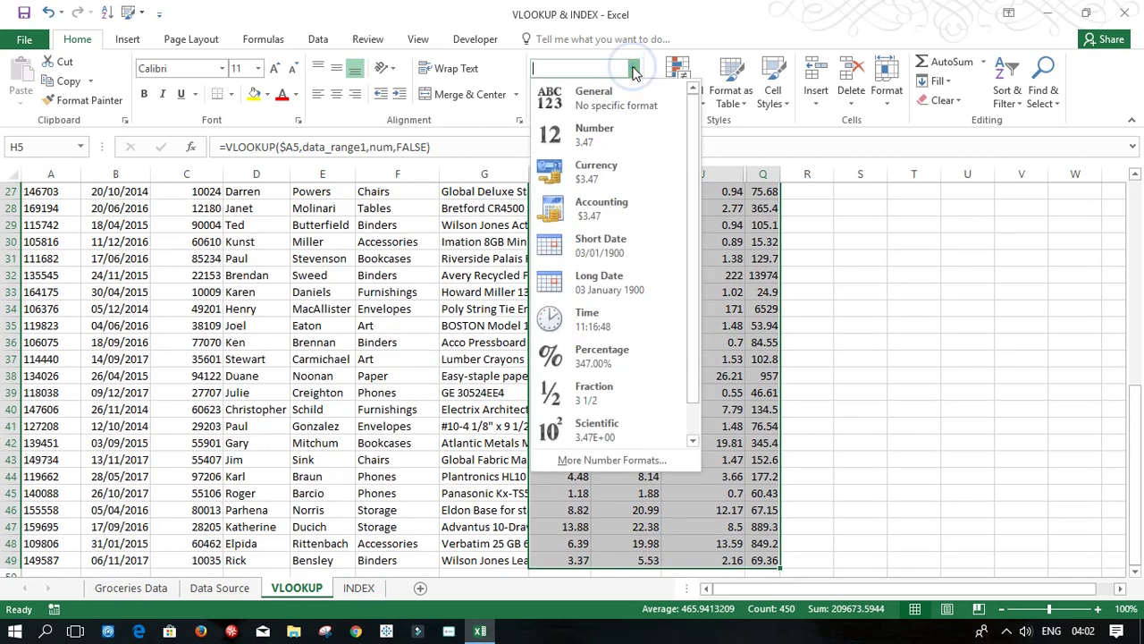
{"action": "left_click", "coordinate": [601, 170]}
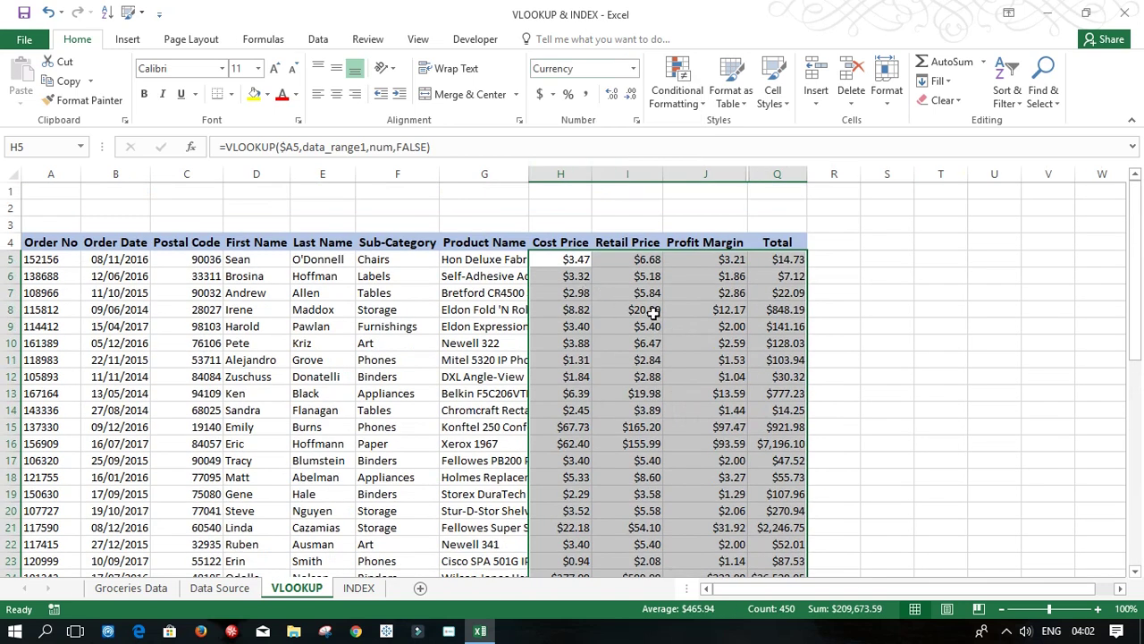
Format the Cost Price through Total values in H5:Q49 of the INDEX sheet as Currency.
{"action": "left_click", "coordinate": [359, 590]}
{"action": "left_click", "coordinate": [567, 258]}
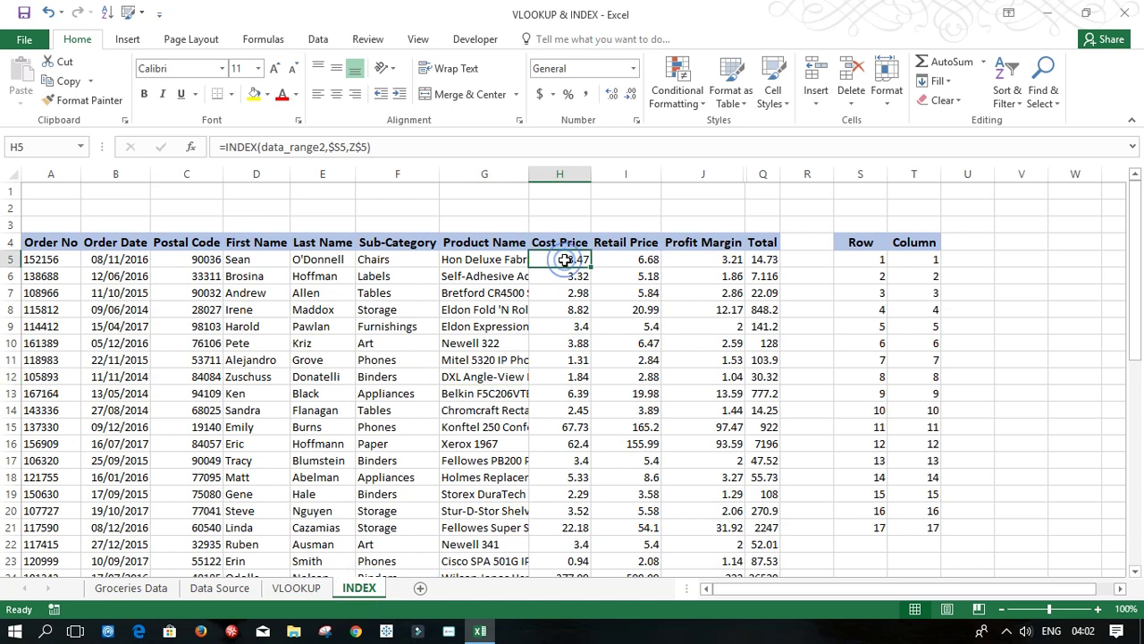
{"action": "key", "text": "ctrl+shift+Right"}
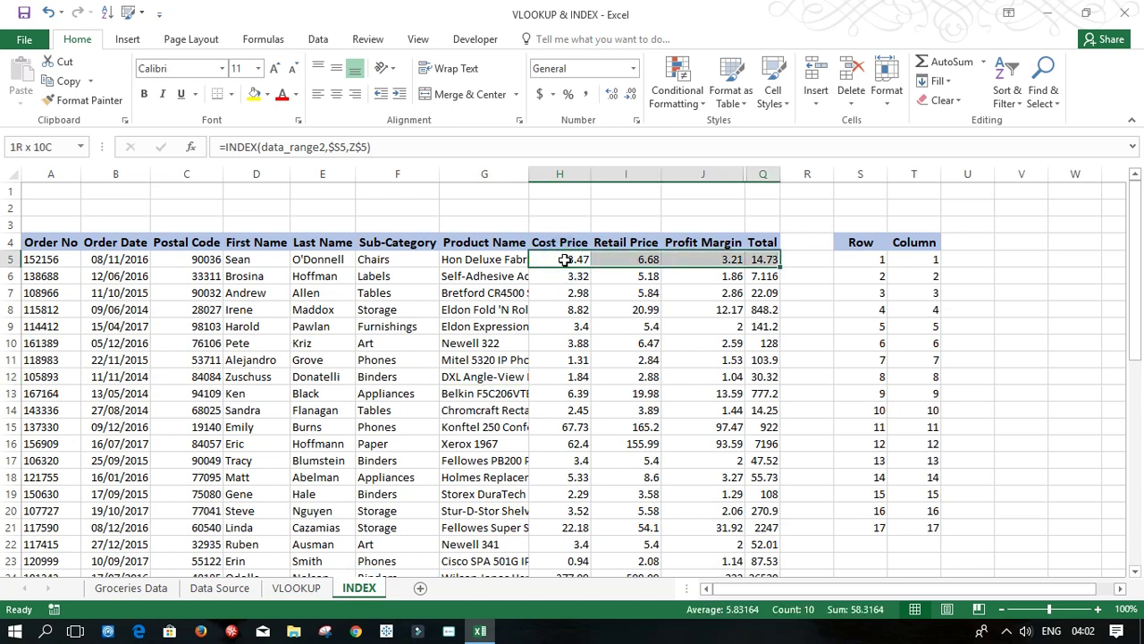
{"action": "key", "text": "ctrl+shift+Down"}
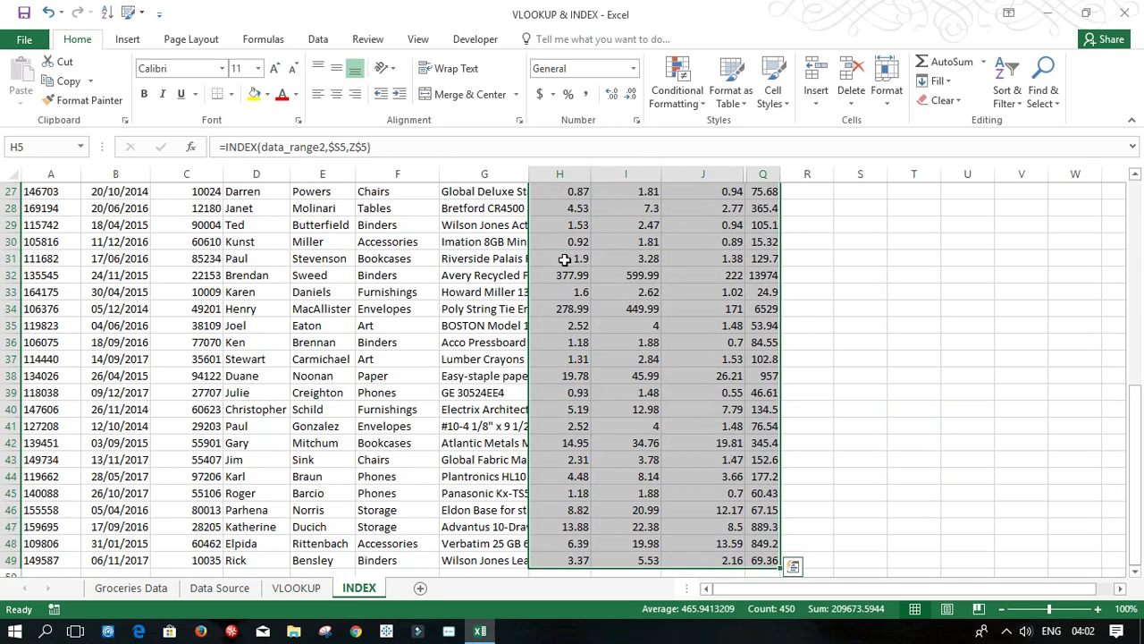
{"action": "left_click", "coordinate": [634, 69]}
{"action": "left_click", "coordinate": [596, 168]}
{"action": "scroll", "coordinate": [595, 169], "scroll_direction": "up", "scroll_amount": 9}
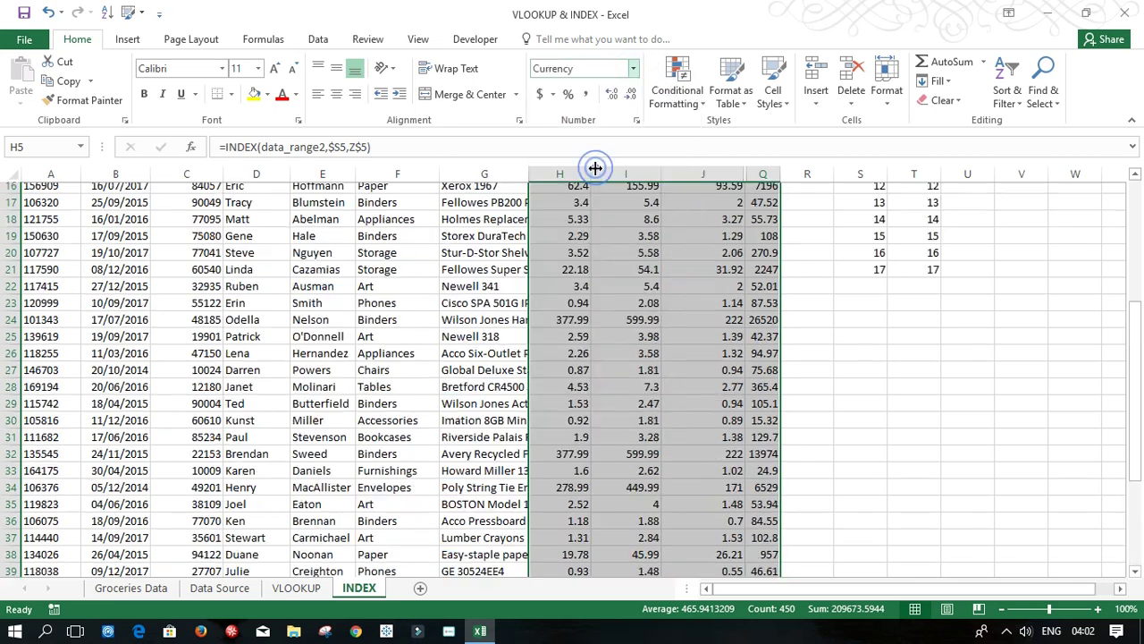
{"action": "left_click", "coordinate": [652, 308]}
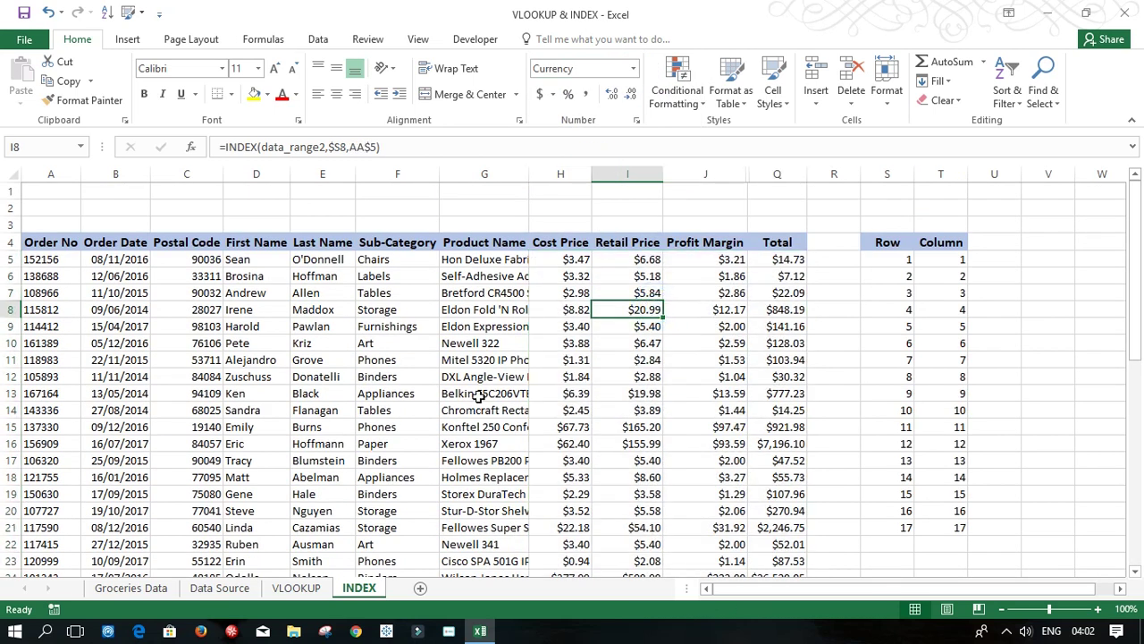
Compare the order details and formats on the VLOOKUP and INDEX sheets with those on the Data Source sheet.
{"action": "left_click", "coordinate": [297, 587]}
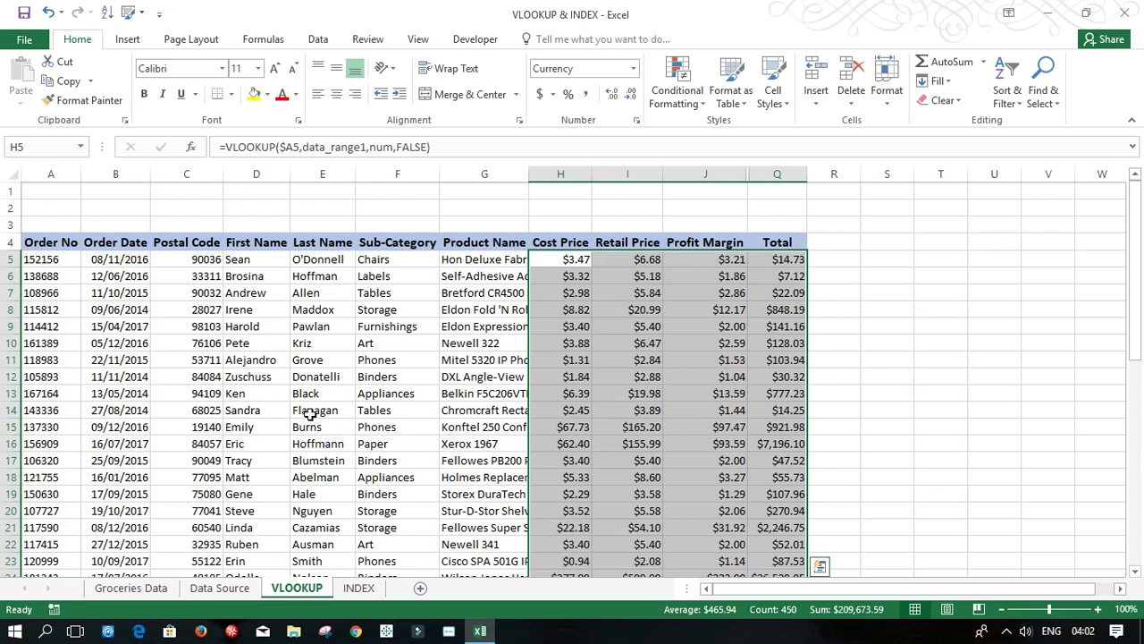
{"action": "left_click", "coordinate": [302, 379]}
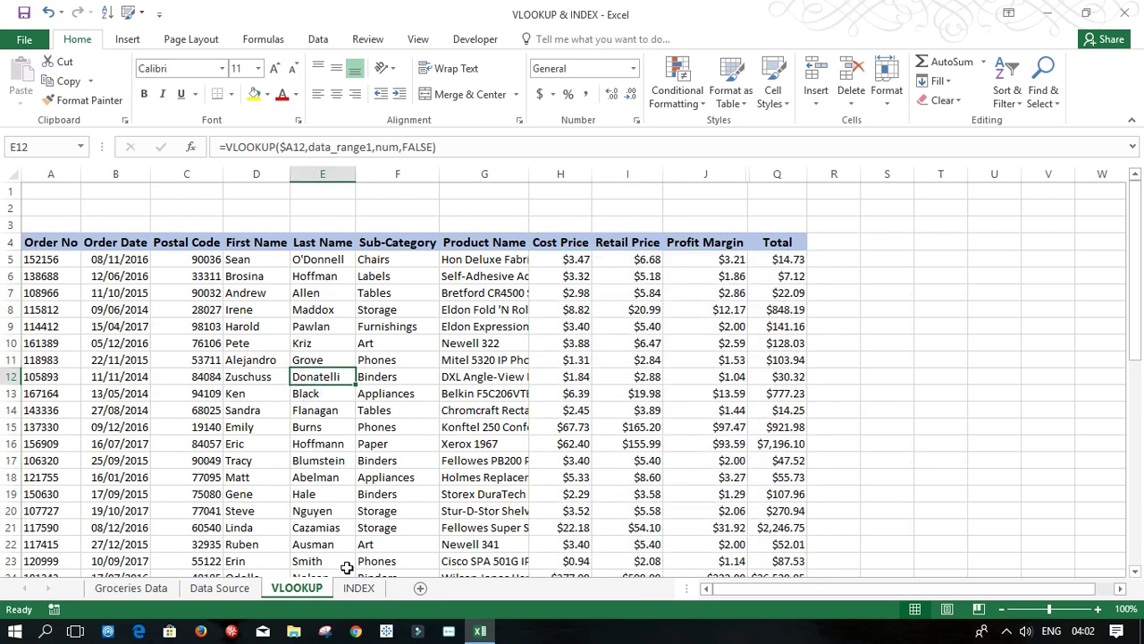
{"action": "left_click", "coordinate": [220, 587]}
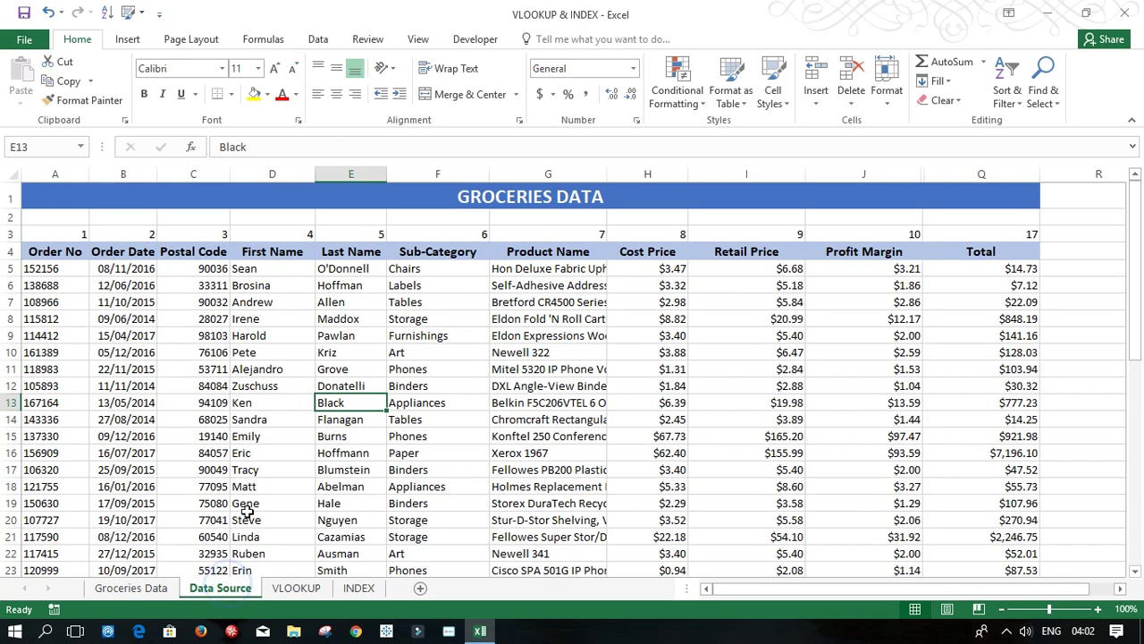
{"action": "left_click", "coordinate": [369, 438]}
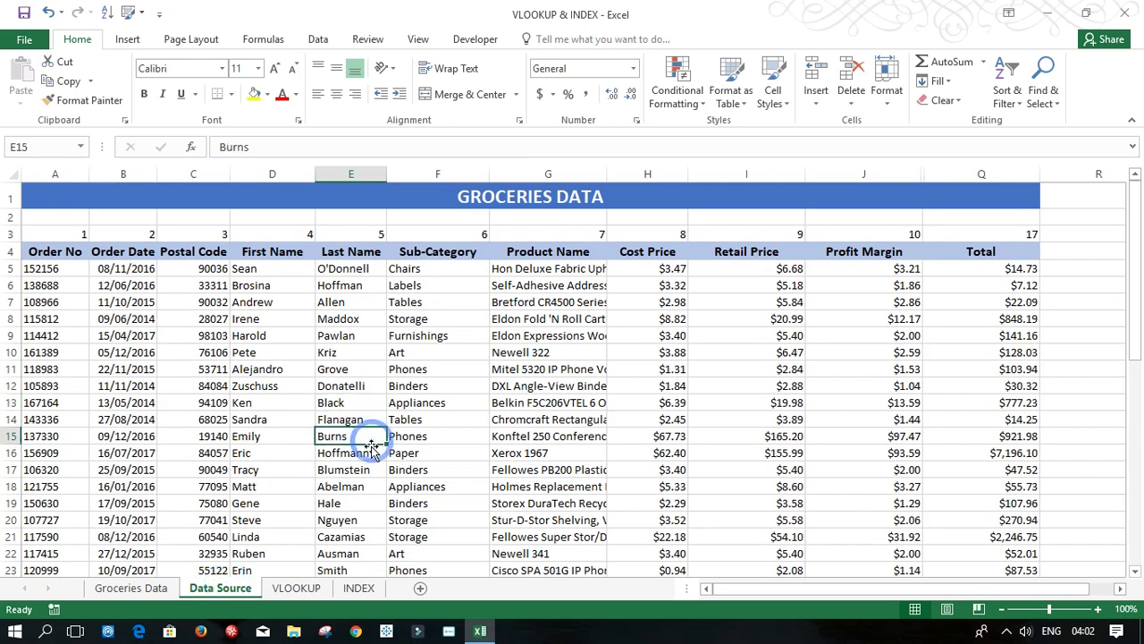
{"action": "left_click", "coordinate": [298, 587]}
{"action": "left_click", "coordinate": [455, 405]}
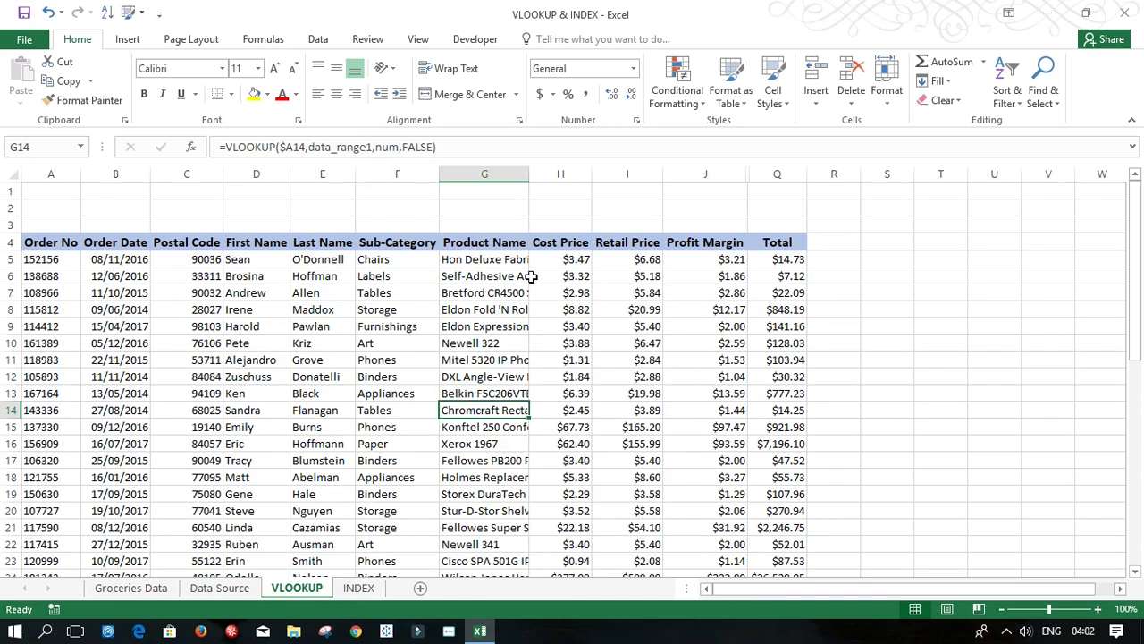
{"action": "left_click", "coordinate": [358, 588]}
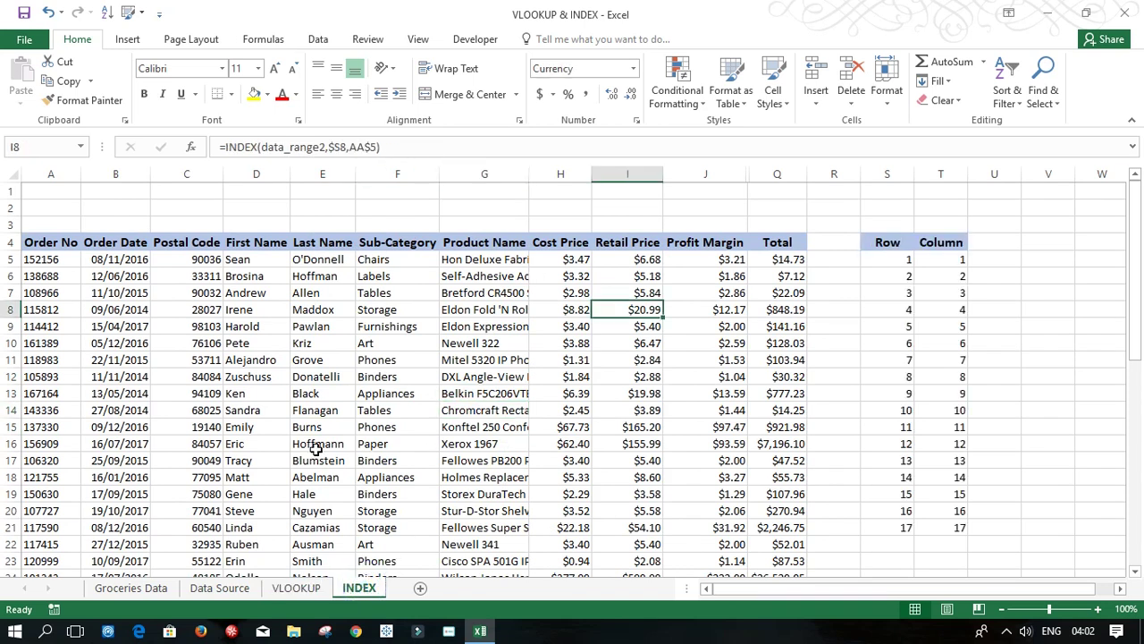
{"action": "left_click_drag", "start_coordinate": [514, 393], "coordinate": [514, 409]}
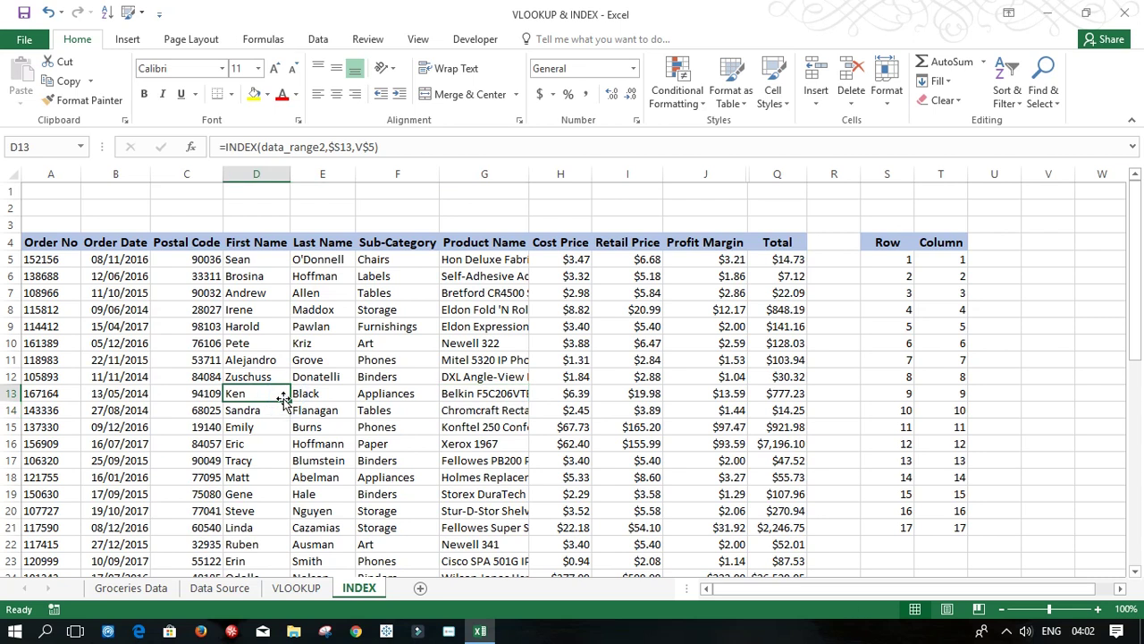
{"action": "left_click", "coordinate": [181, 344]}
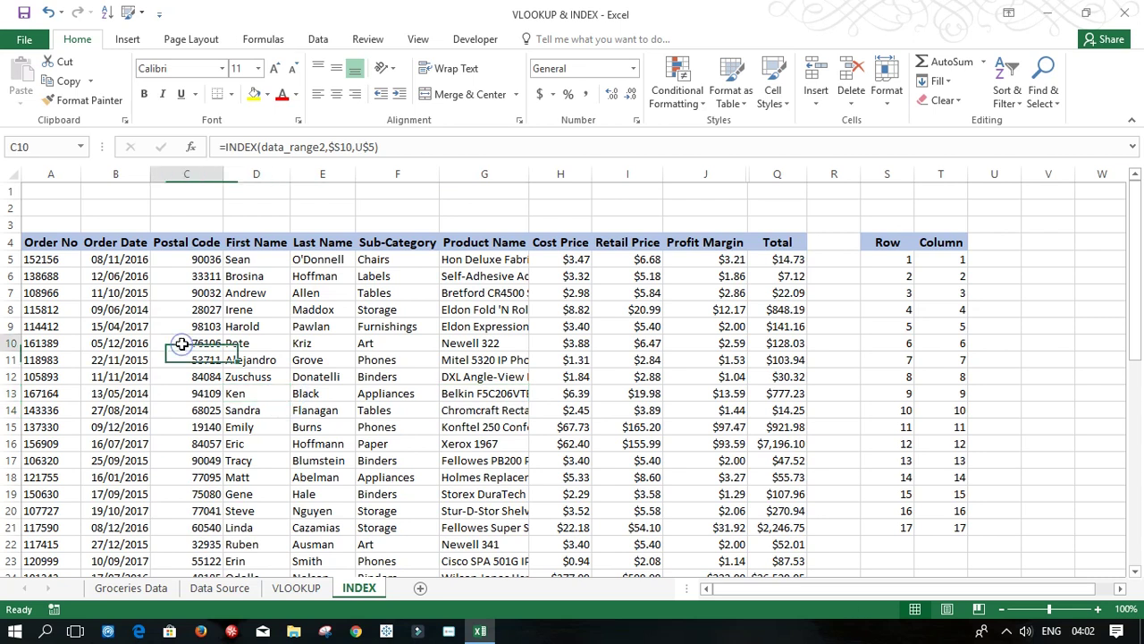
{"action": "left_click", "coordinate": [541, 458]}
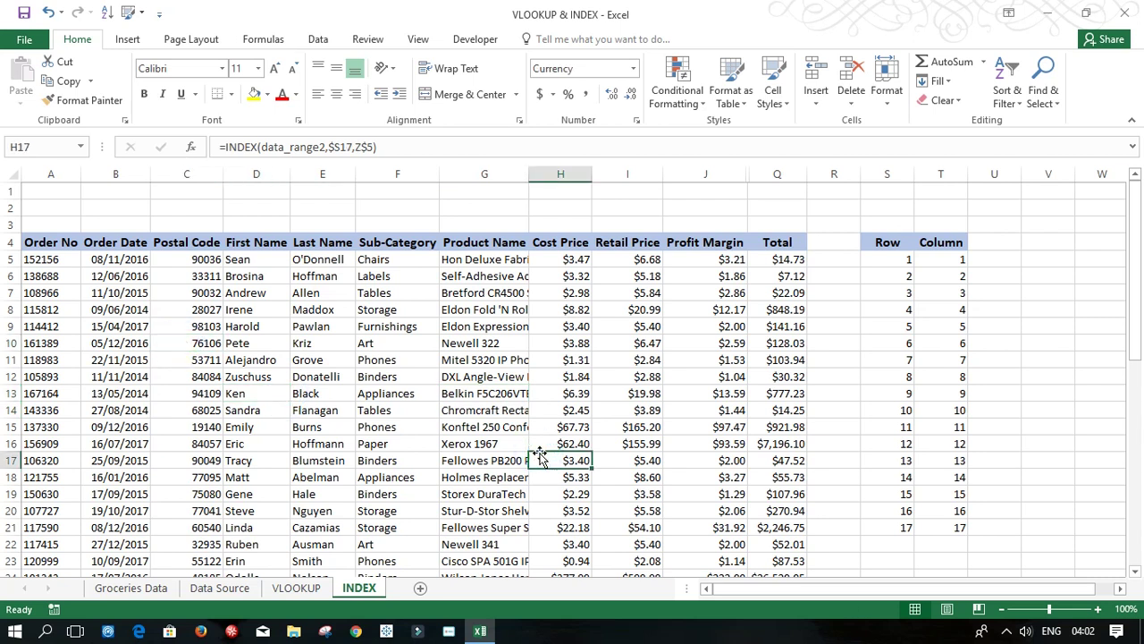